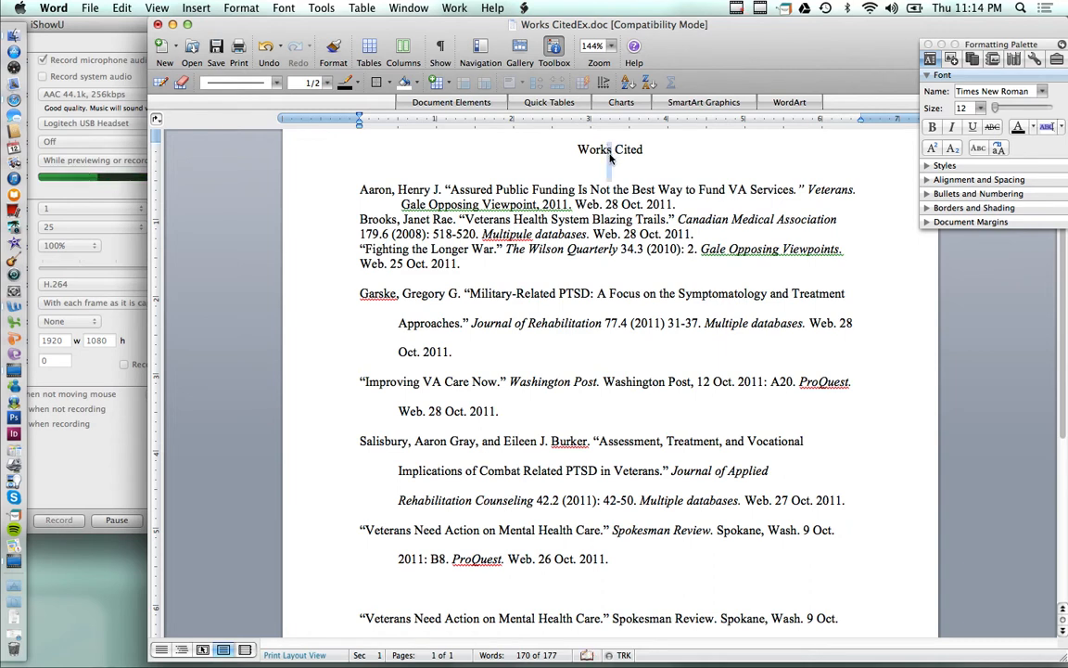
# Step: Insert a blank line above the "Fighting the Longer War." entry in the Works Cited list
pyautogui.moveTo(612, 149); pyautogui.dragTo(577, 151)
pyautogui.click(360, 193)
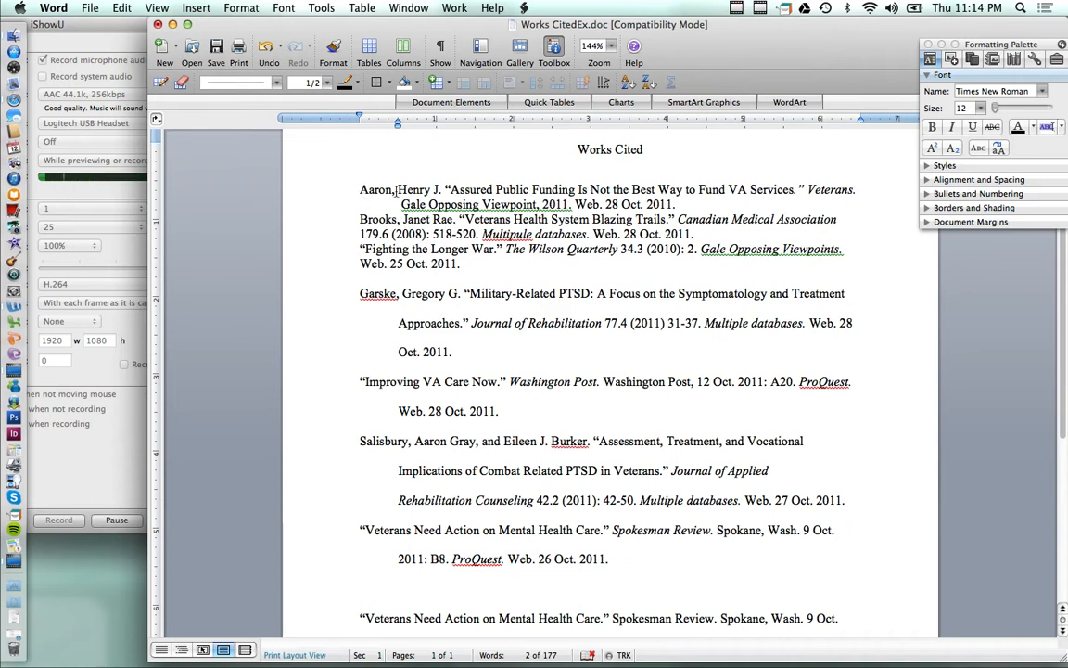
pyautogui.click(358, 248)
pyautogui.press('Return')
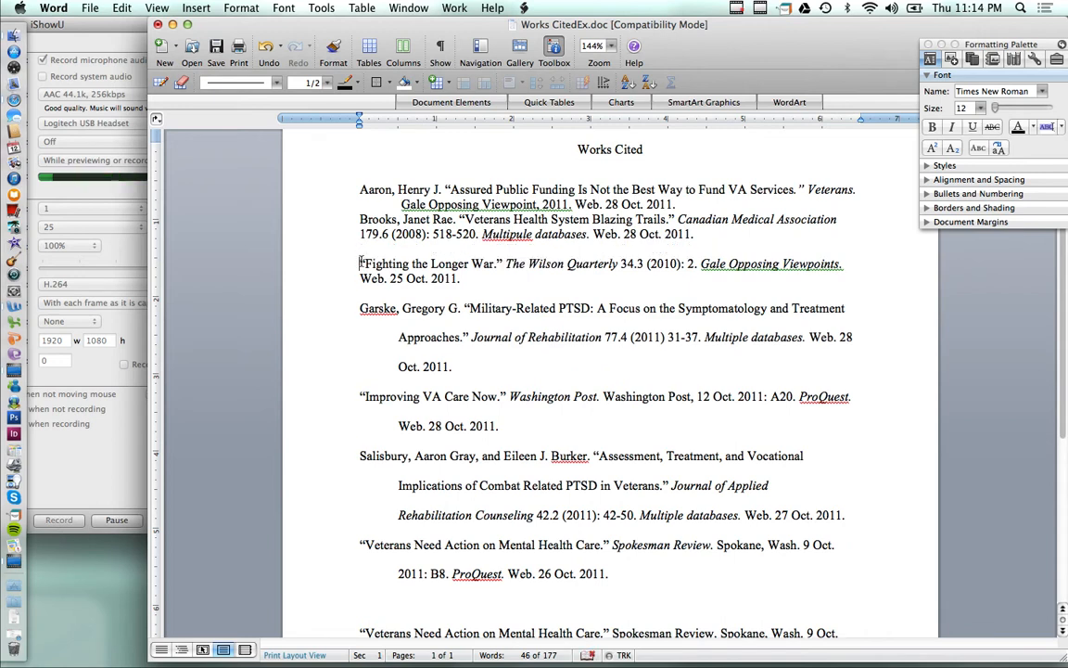
# Step: Examine the article and journal titles in the "Fighting the Longer War." entry, and compare the two "Veterans Need Action on Mental Health Care." entries
pyautogui.moveTo(360, 263); pyautogui.dragTo(503, 264)
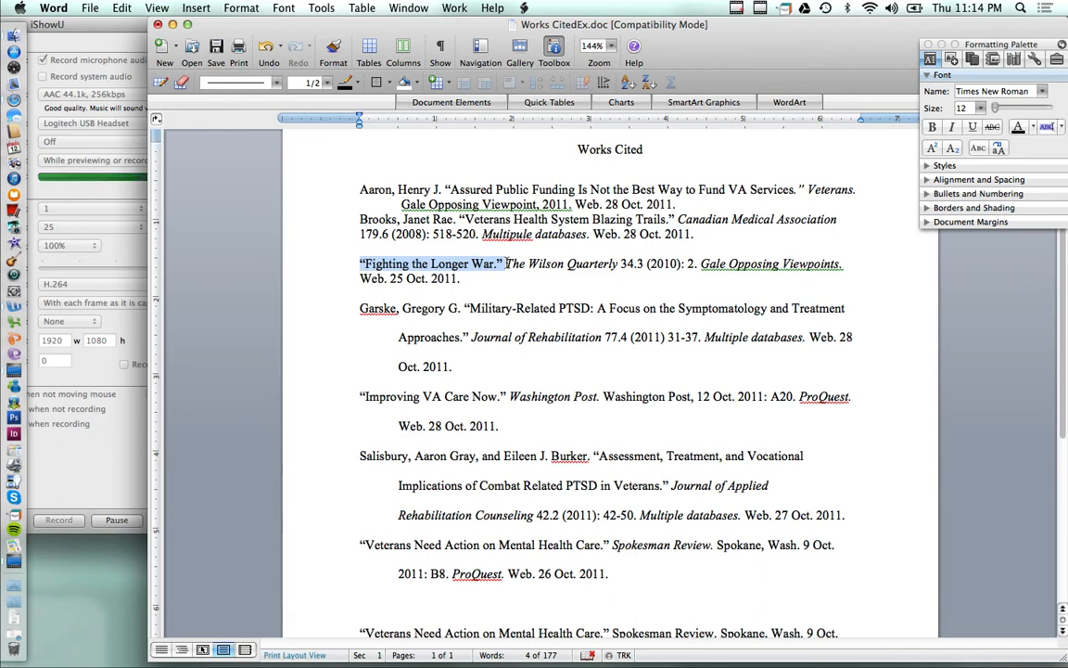
pyautogui.moveTo(505, 263); pyautogui.dragTo(361, 264)
pyautogui.moveTo(506, 263); pyautogui.dragTo(619, 263)
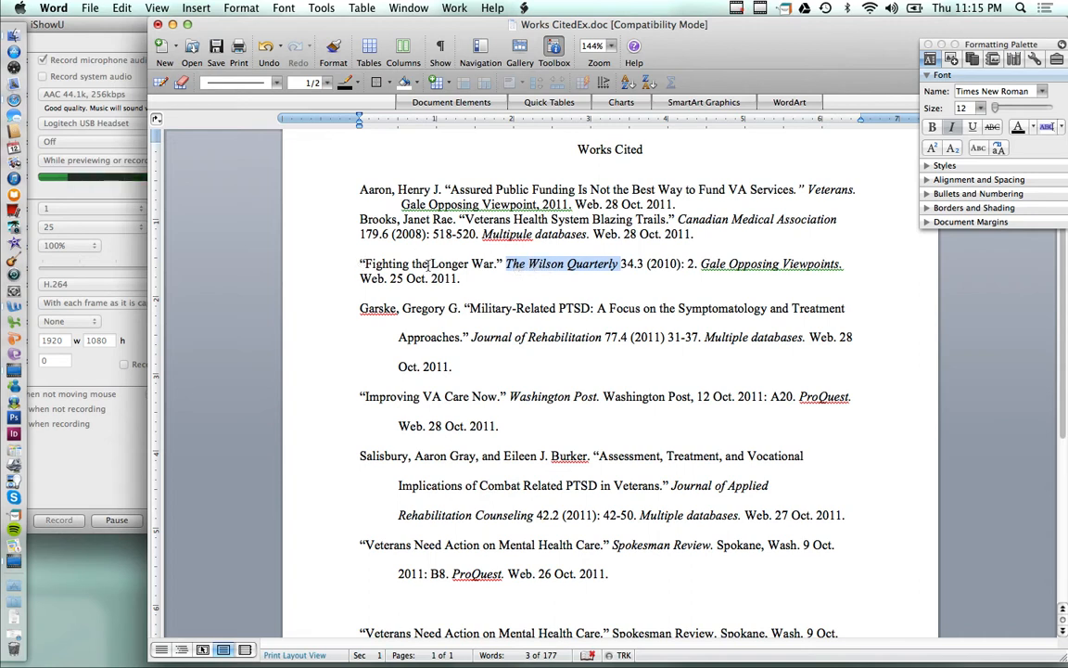
pyautogui.scroll(-4, 419, 296)
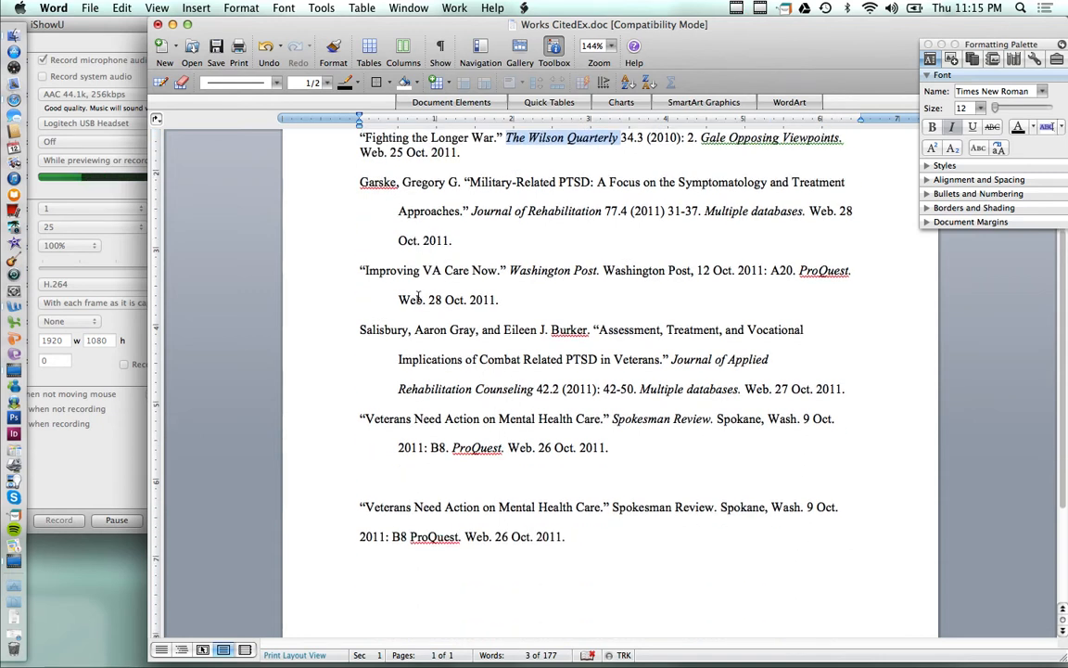
pyautogui.scroll(-1, 418, 296)
pyautogui.scroll(-3, 418, 296)
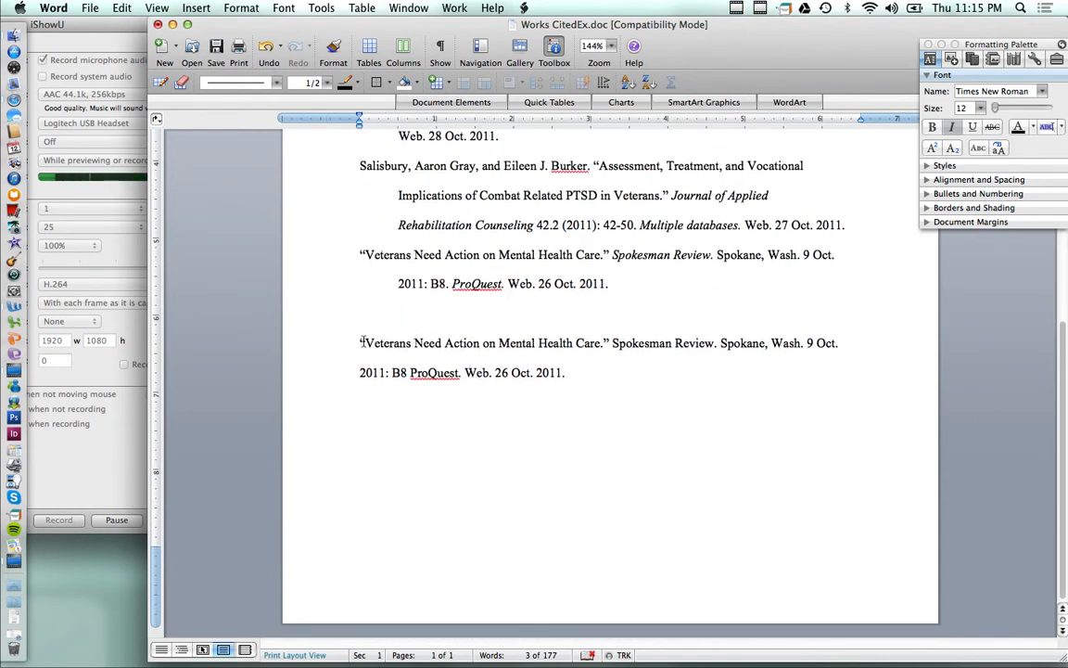
pyautogui.moveTo(360, 256); pyautogui.dragTo(501, 283)
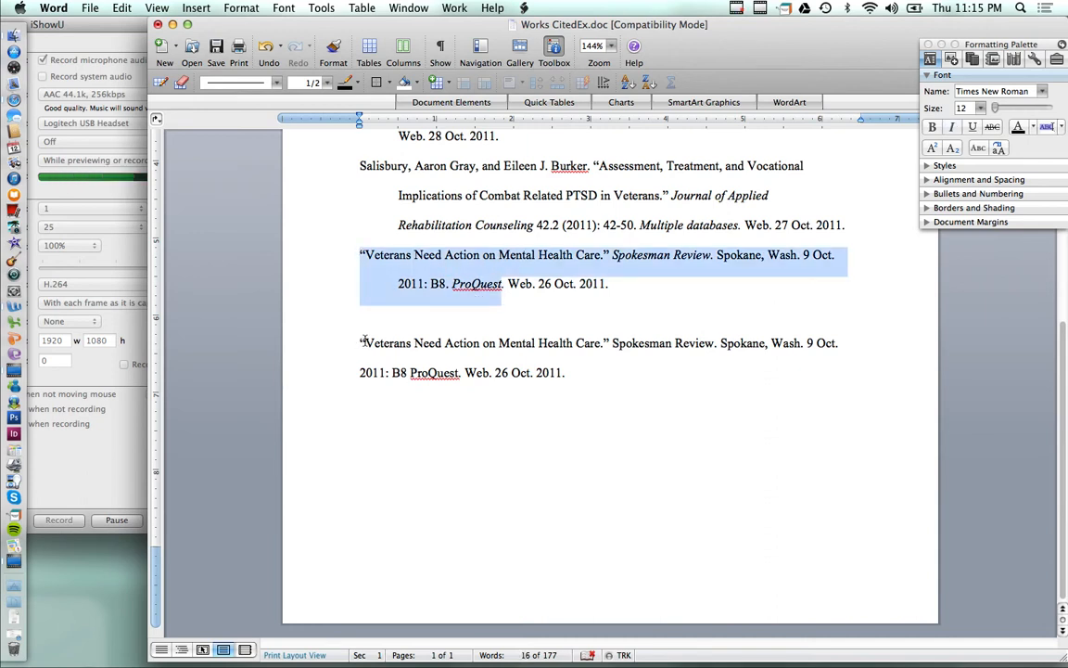
pyautogui.moveTo(359, 343); pyautogui.dragTo(472, 385)
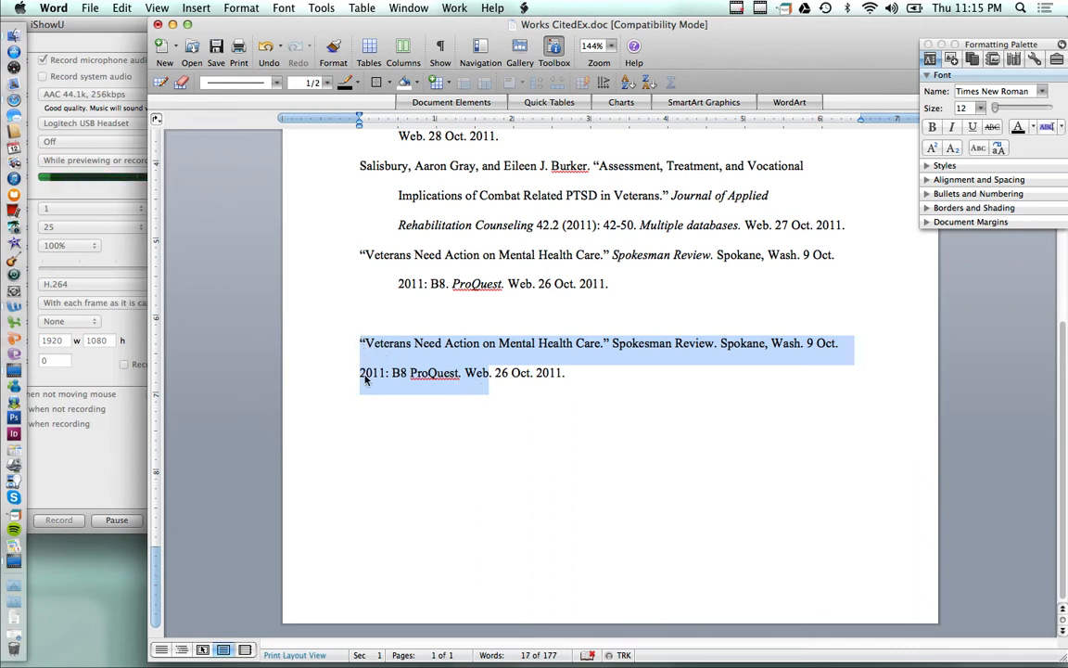
pyautogui.click(380, 326)
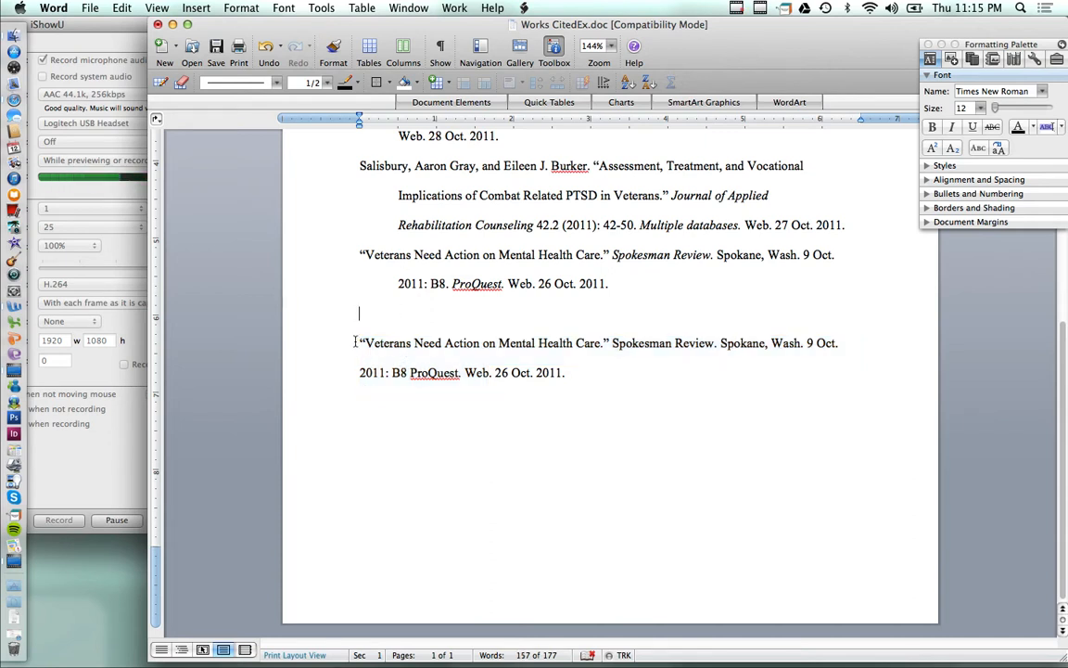
# Step: Apply a 0.5-inch hanging indent to the second "Veterans Need Action on Mental Health Care." entry at the end of the list
pyautogui.moveTo(360, 343); pyautogui.dragTo(573, 383)
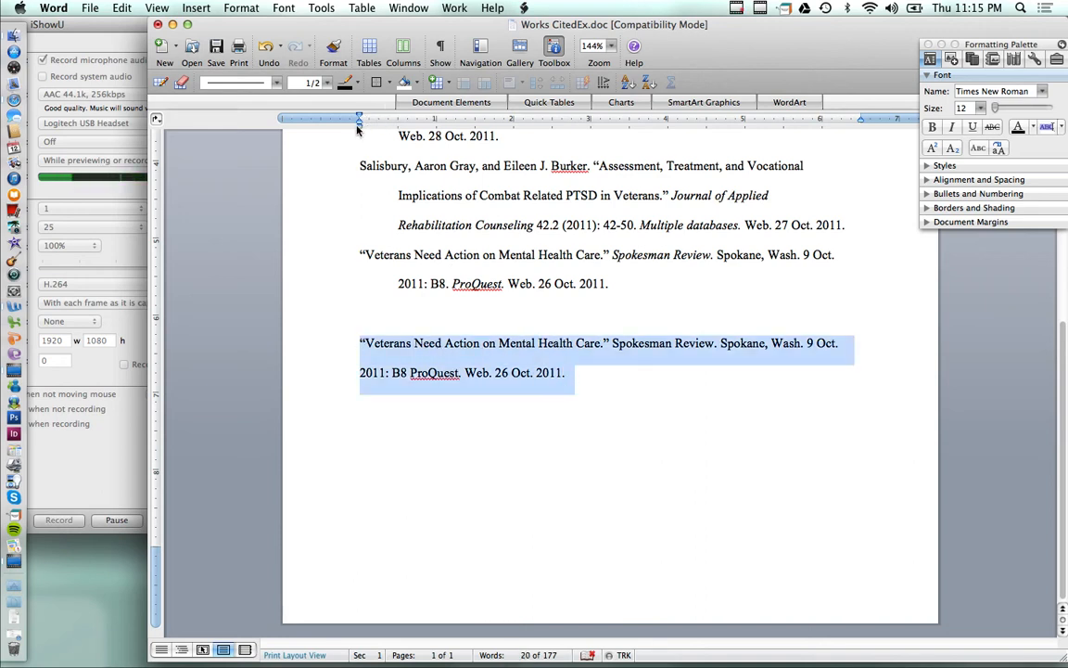
pyautogui.moveTo(356, 127)
pyautogui.mouseDown()
pyautogui.moveTo(398, 123)
pyautogui.moveTo(358, 114)
pyautogui.mouseUp()
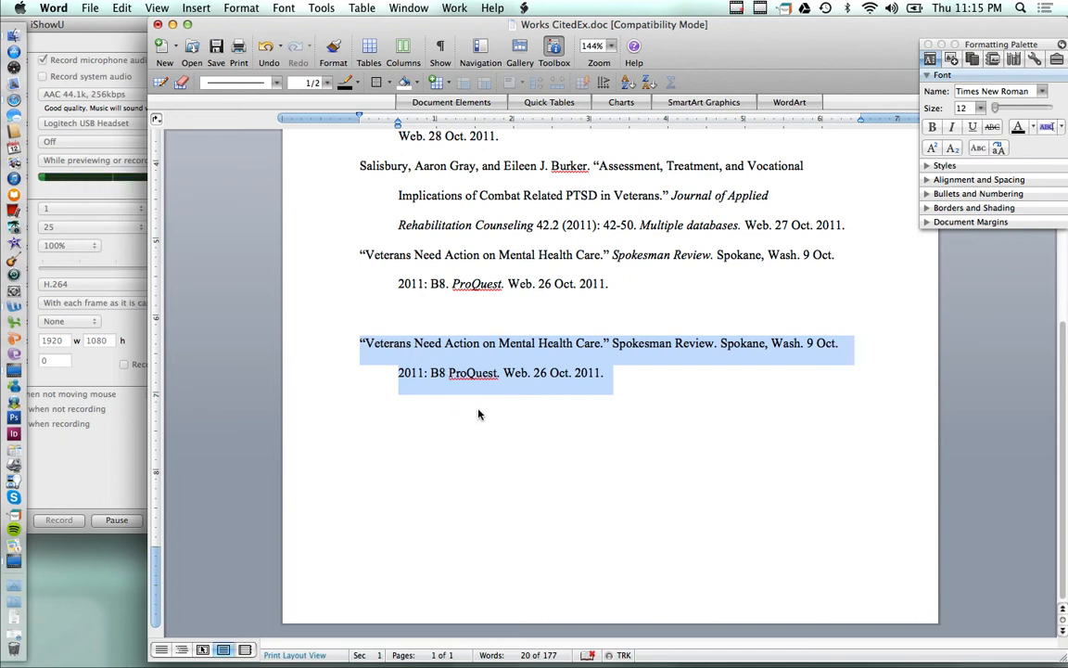
pyautogui.click(680, 376)
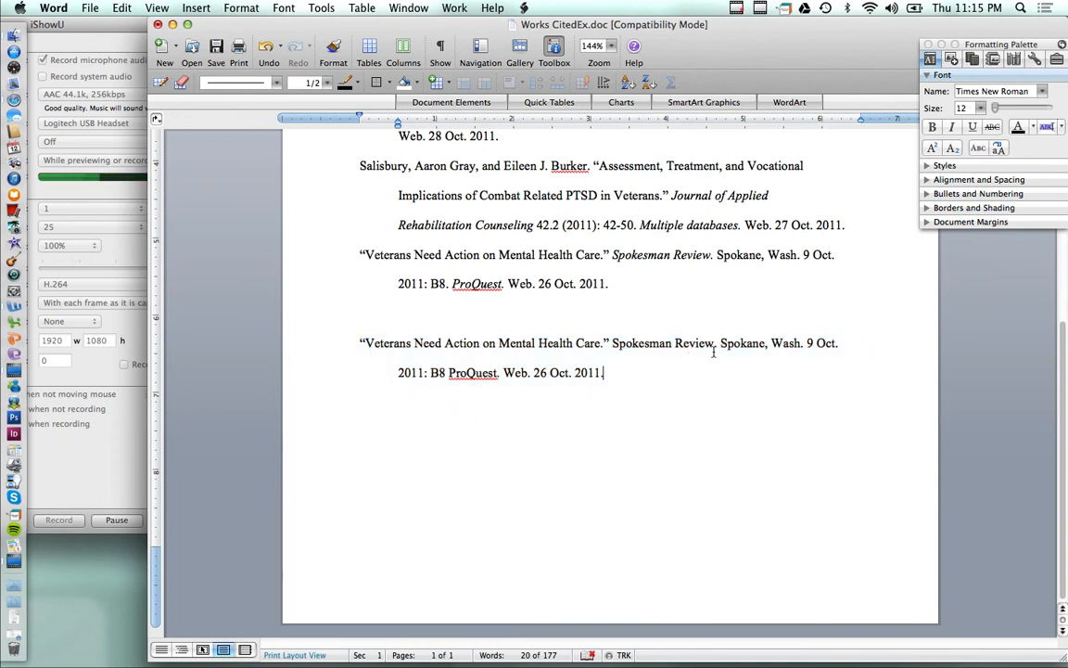
# Step: Italicize "Spokesman Review." in the second "Veterans Need Action on Mental Health Care." entry
pyautogui.moveTo(719, 343); pyautogui.dragTo(657, 343)
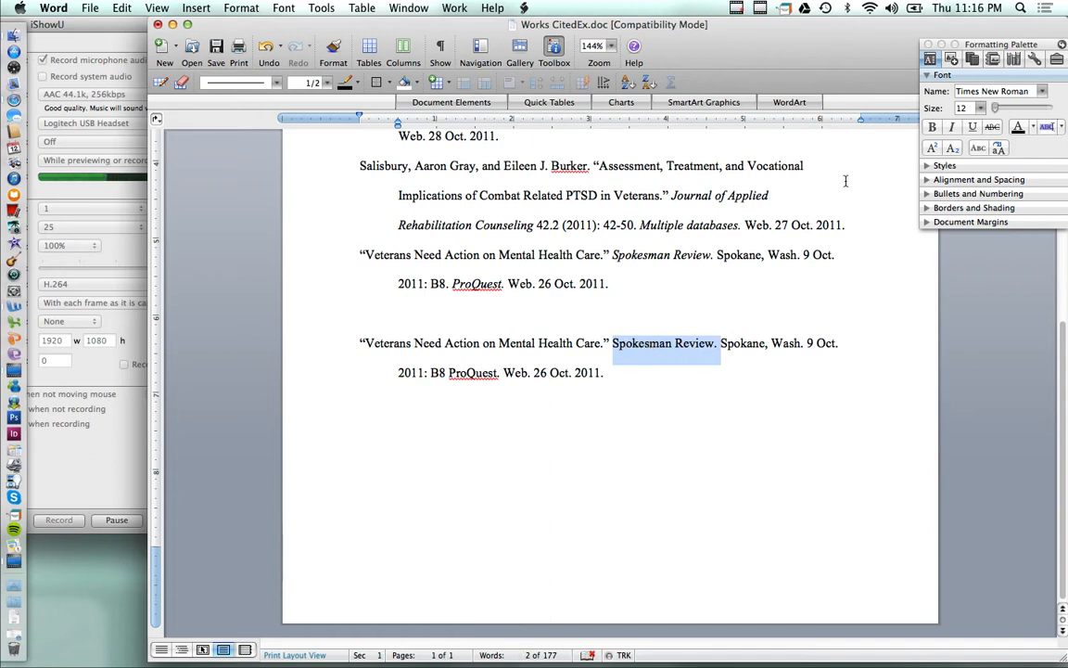
pyautogui.click(951, 127)
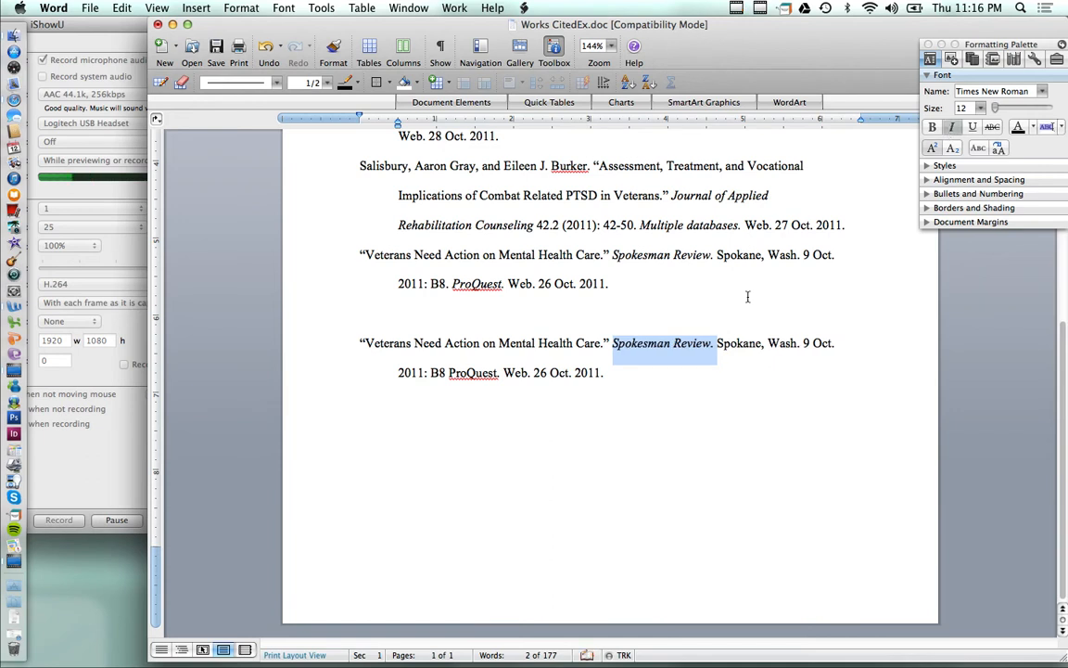
pyautogui.click(637, 376)
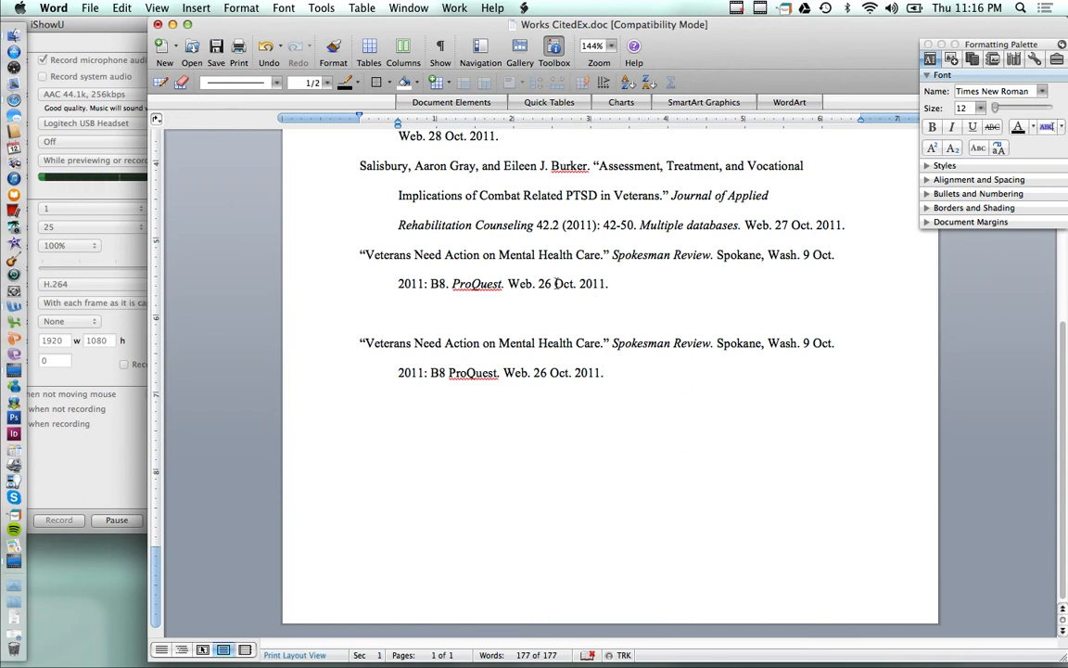
# Step: Delete the duplicate "Veterans Need Action on Mental Health Care." entry at the end, including the blank line above it
pyautogui.scroll(2, 535, 259)
pyautogui.scroll(2, 535, 259)
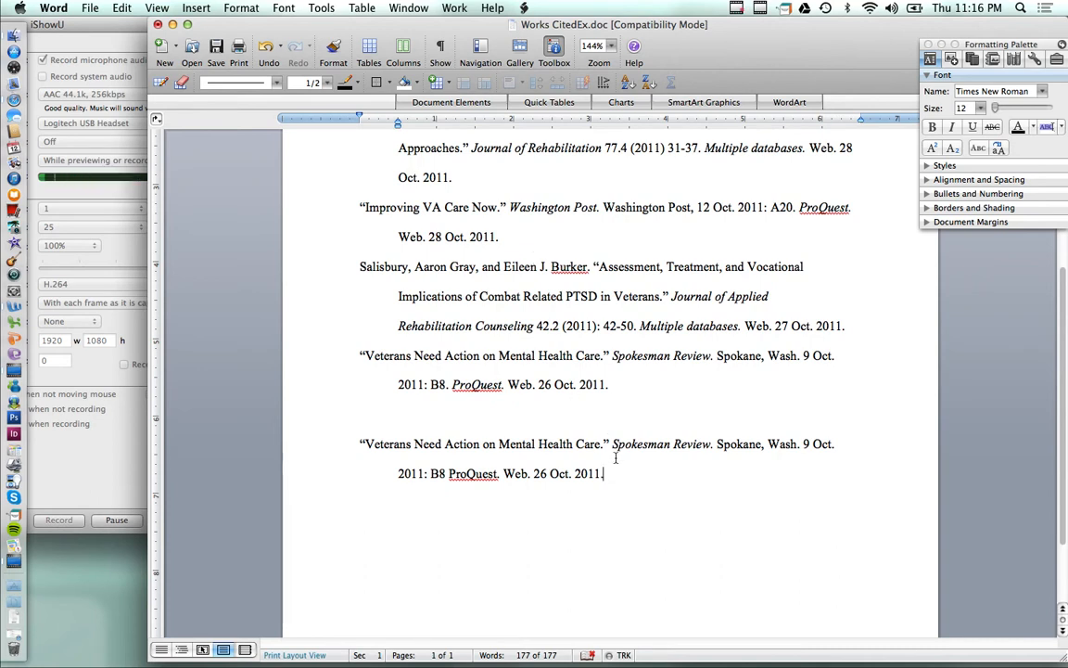
pyautogui.moveTo(618, 474); pyautogui.dragTo(334, 393)
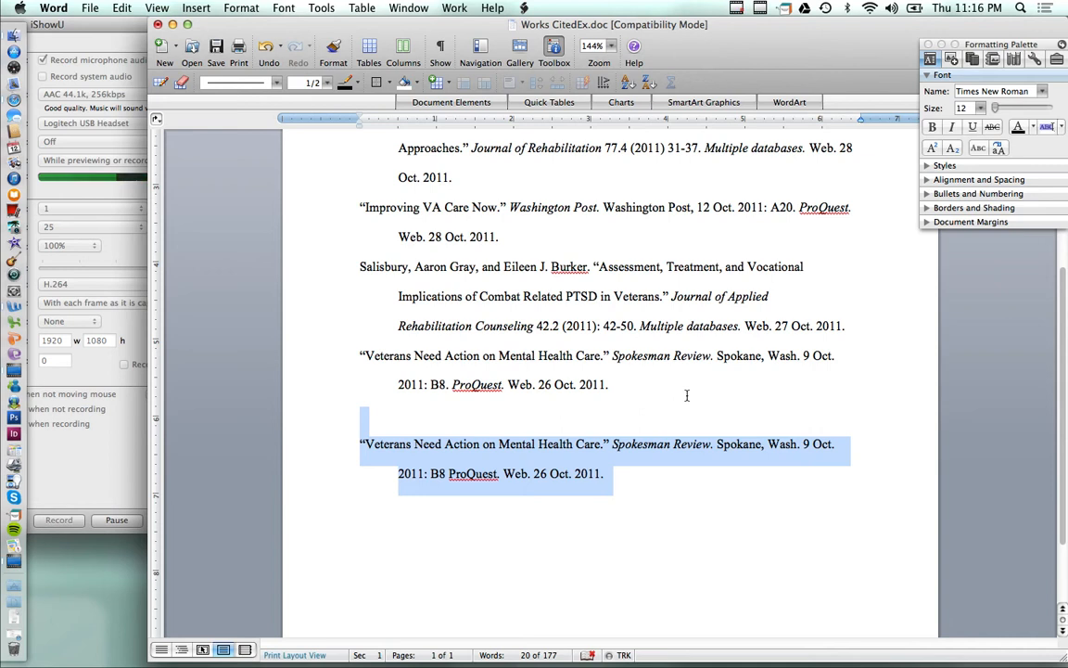
pyautogui.press('BackSpace')
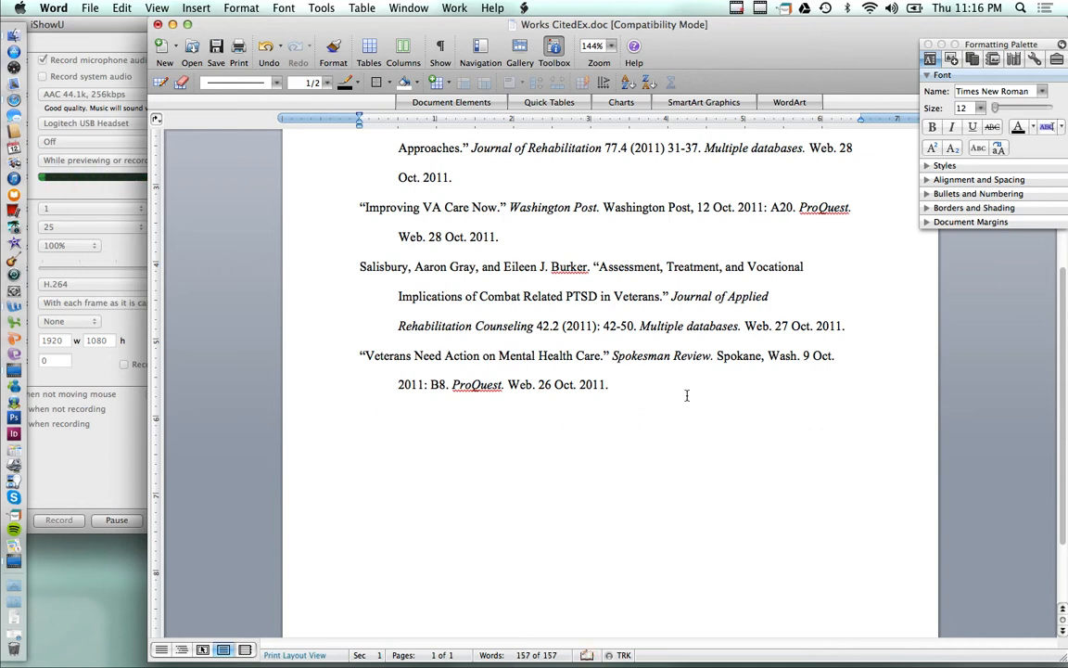
# Step: Insert a blank line between the first entry and the "Veterans Health System Blazing Trails." entry
pyautogui.scroll(1, 687, 394)
pyautogui.scroll(5, 687, 394)
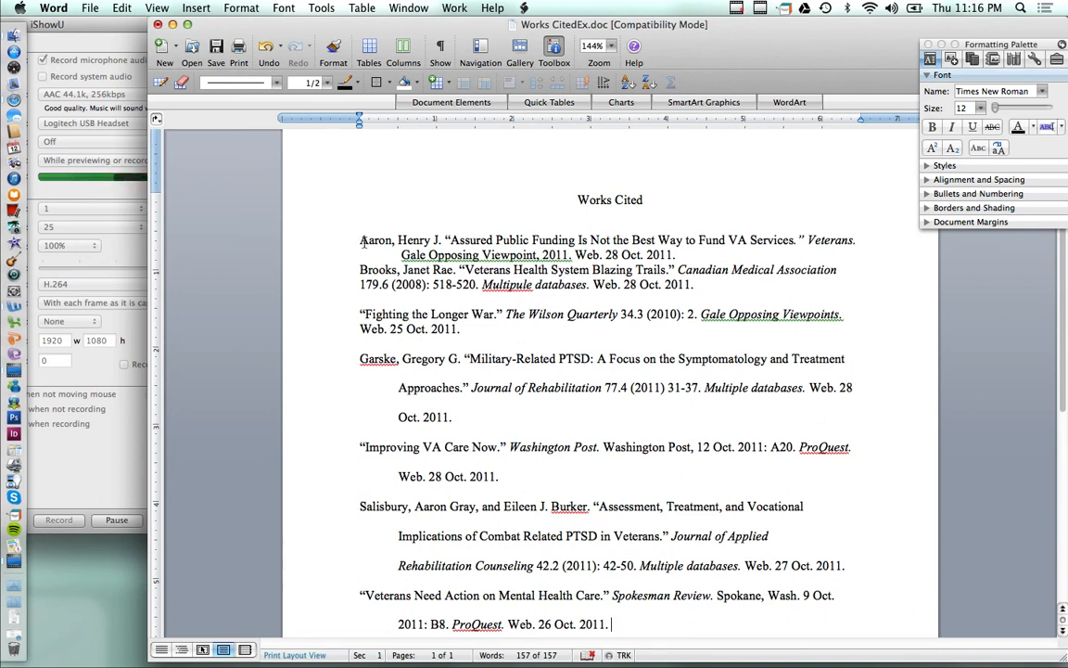
pyautogui.moveTo(360, 240); pyautogui.dragTo(694, 284)
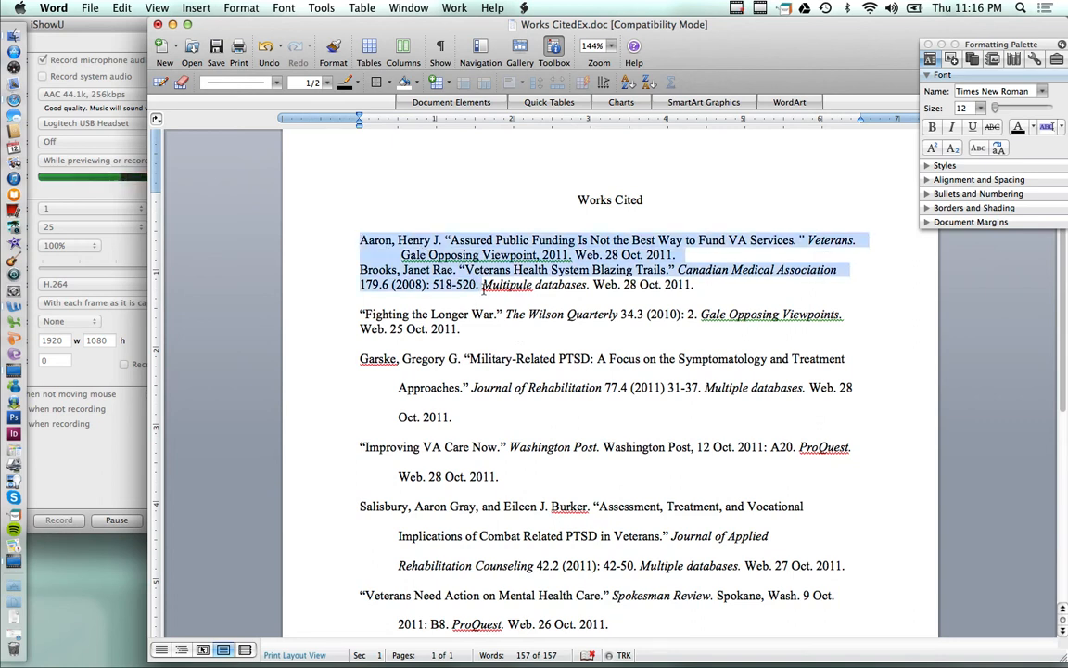
pyautogui.click(678, 256)
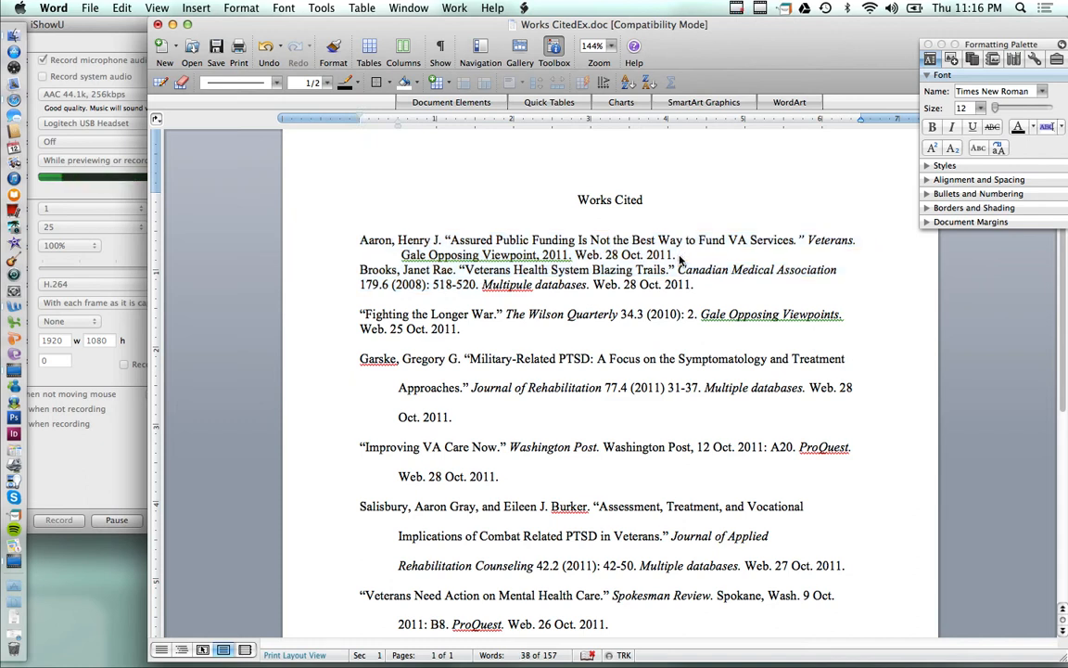
pyautogui.press('Return')
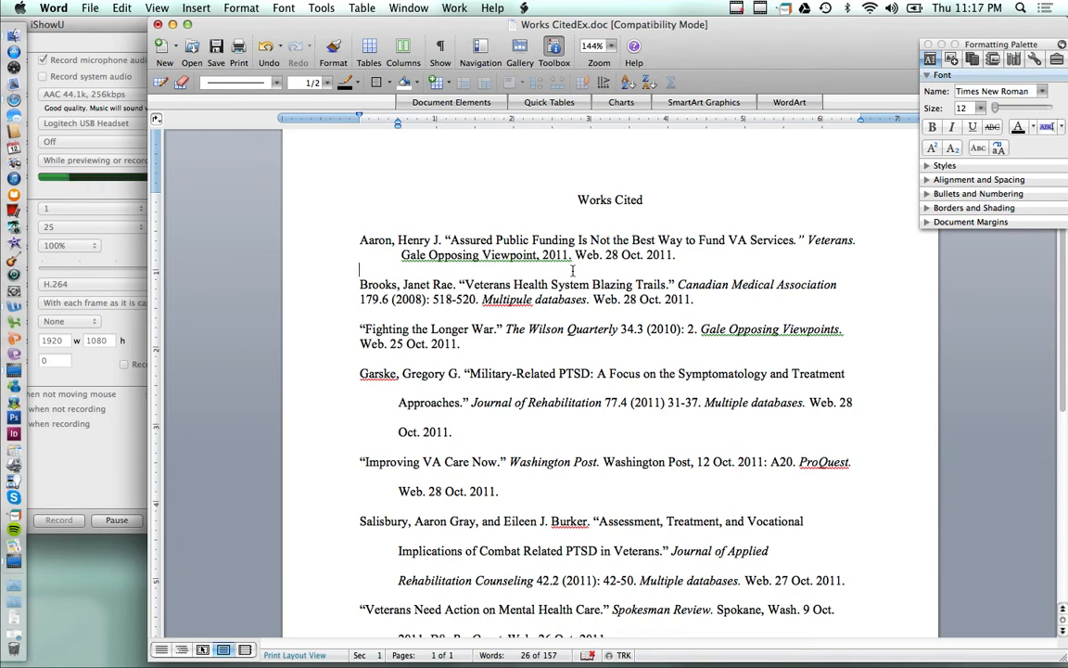
pyautogui.tripleClick(357, 287)
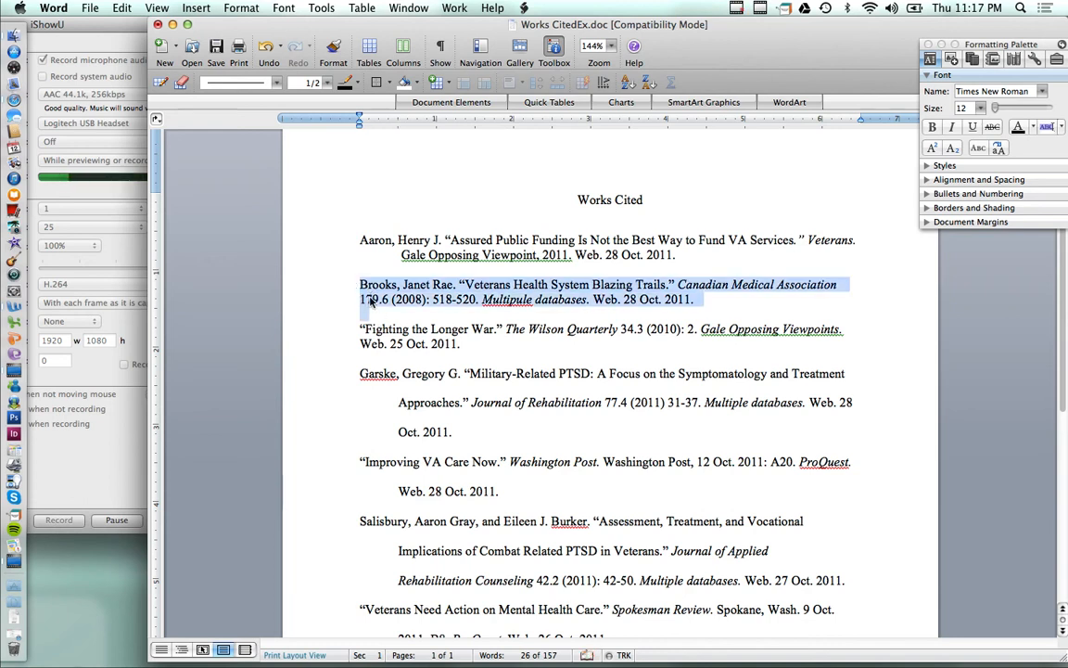
# Step: Set the line spacing of the first entry, "Assured Public Funding Is Not the Best Way to Fund VA Services," to double
pyautogui.click(358, 241)
pyautogui.scroll(-1, 359, 239)
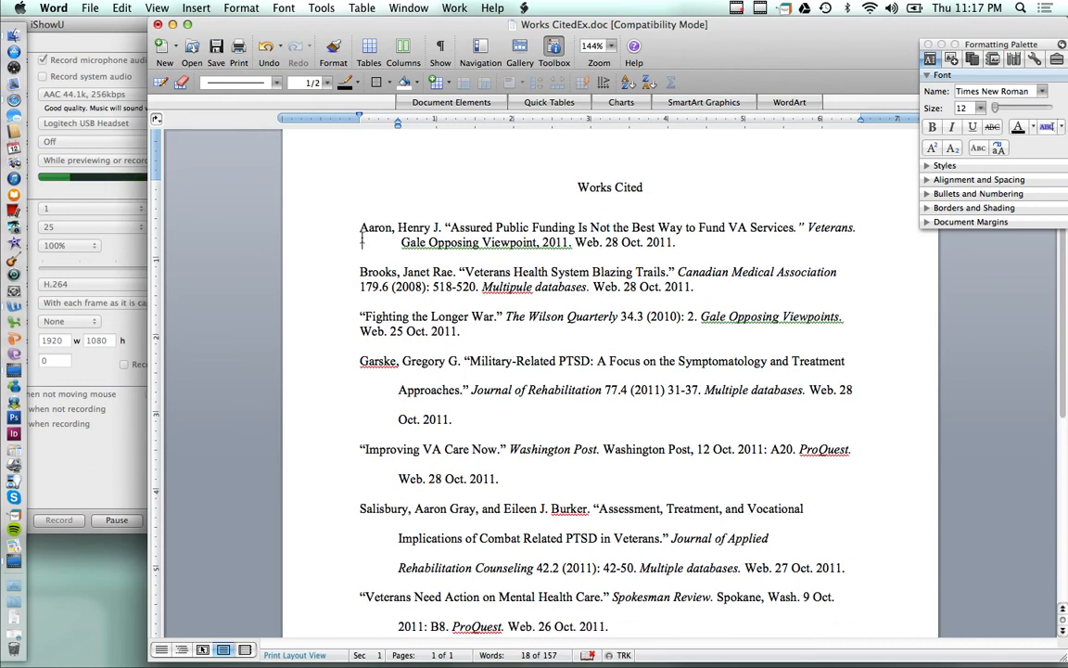
pyautogui.moveTo(360, 229); pyautogui.dragTo(563, 255)
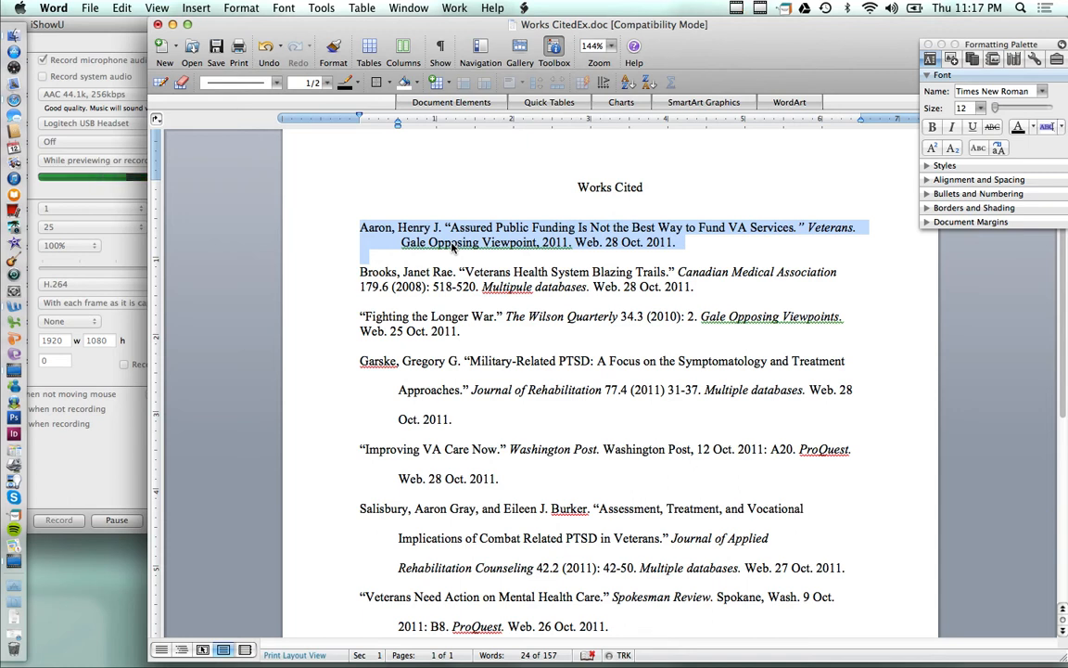
pyautogui.rightClick(451, 246)
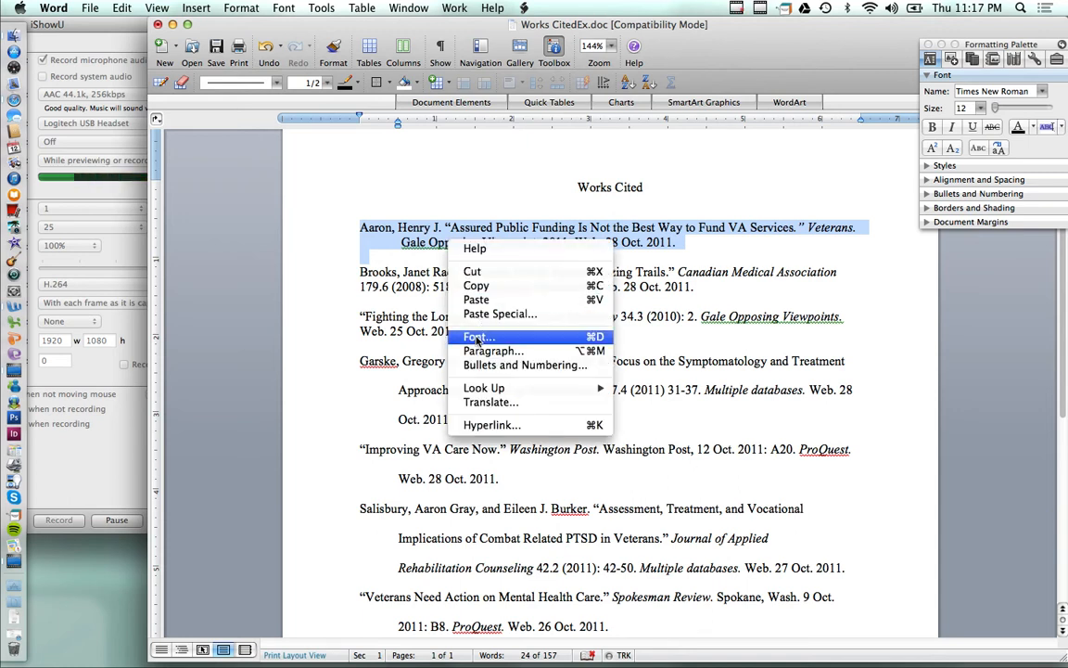
pyautogui.click(476, 351)
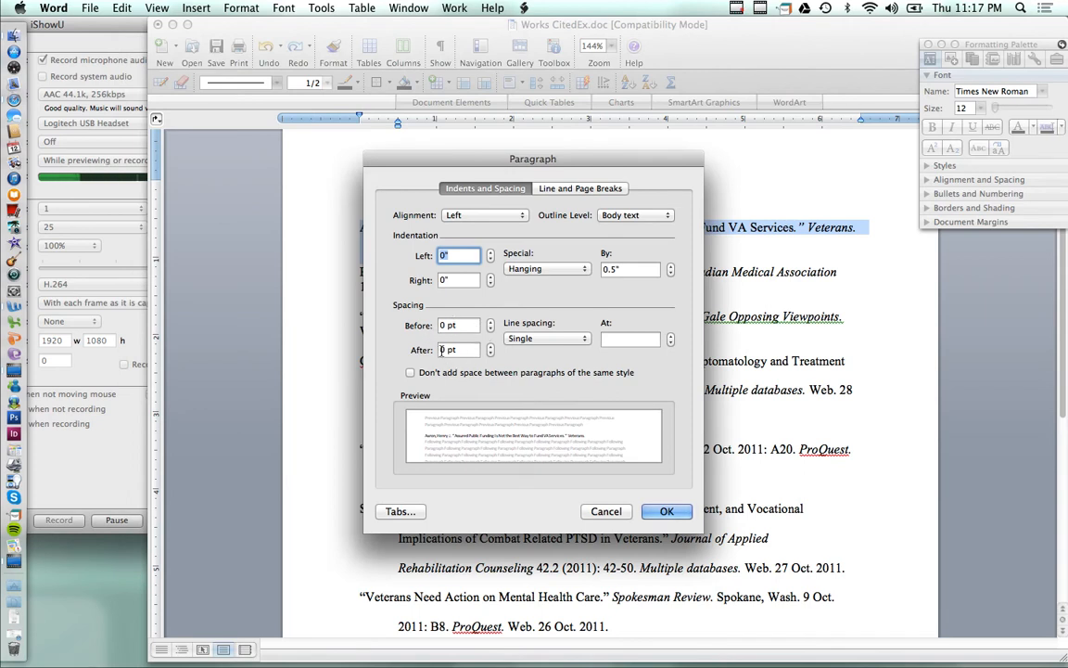
pyautogui.click(491, 347)
pyautogui.click(490, 353)
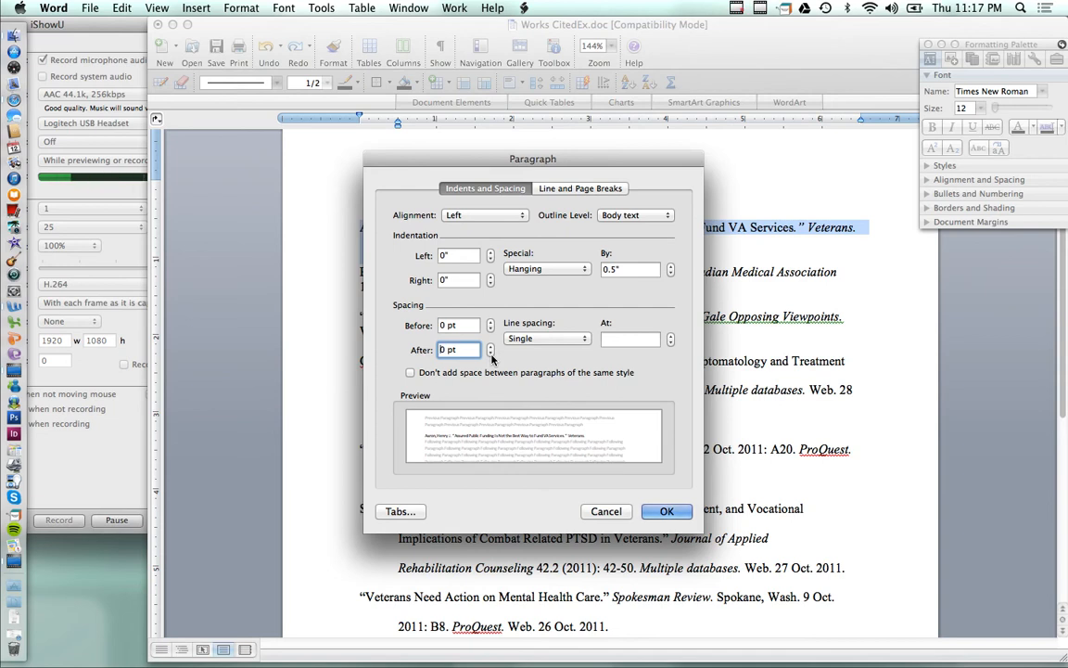
pyautogui.click(491, 353)
pyautogui.click(491, 345)
pyautogui.click(584, 339)
pyautogui.click(536, 339)
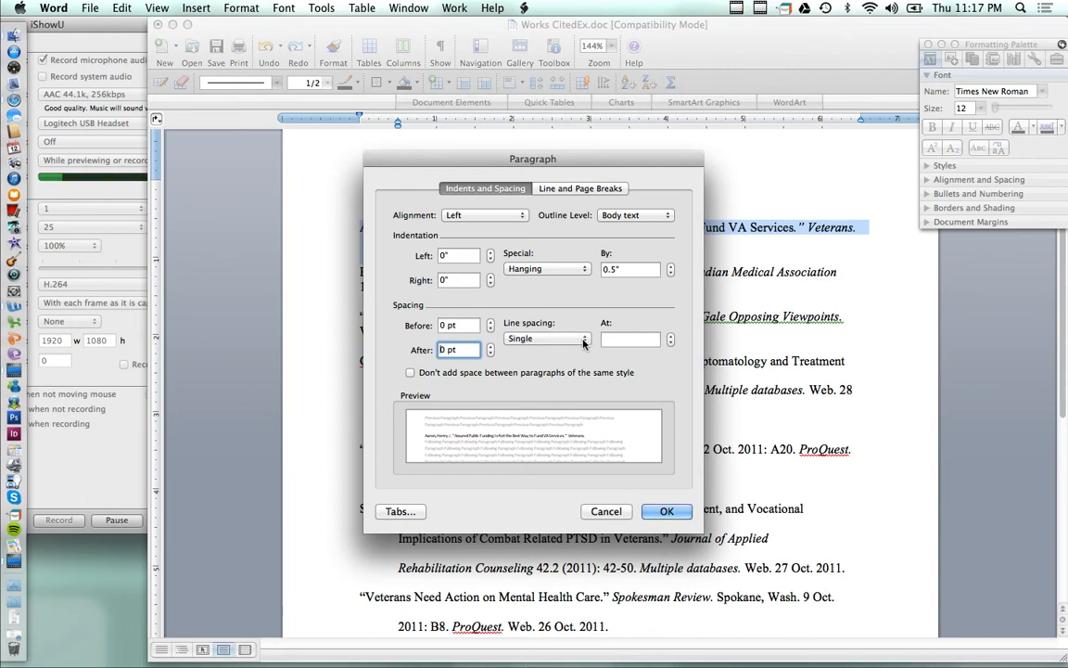
pyautogui.click(542, 338)
pyautogui.click(551, 361)
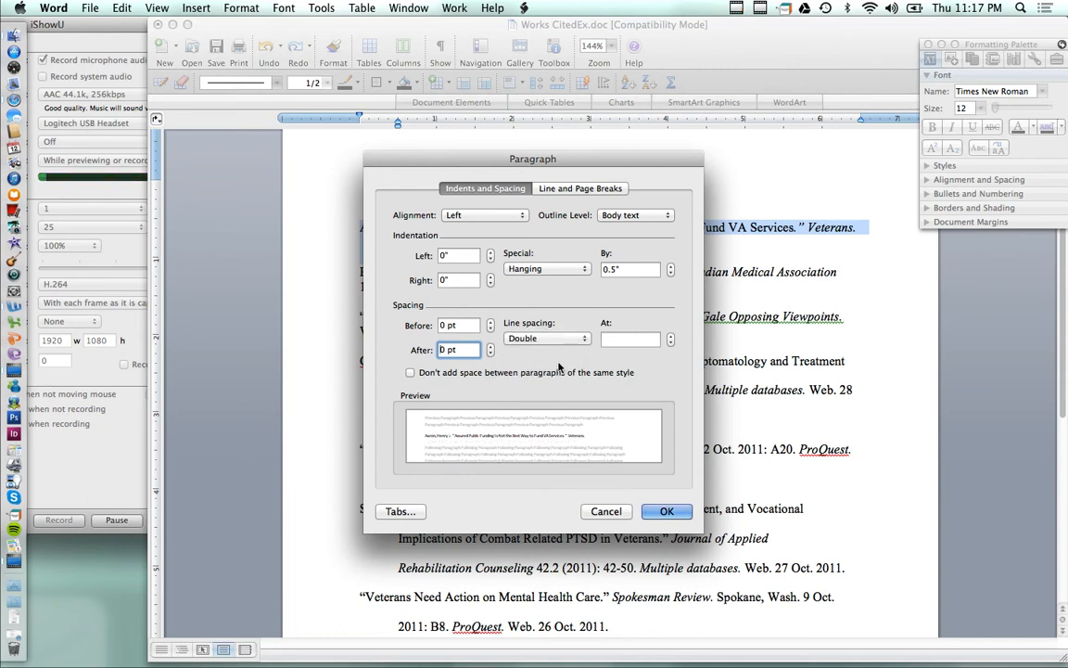
pyautogui.click(660, 510)
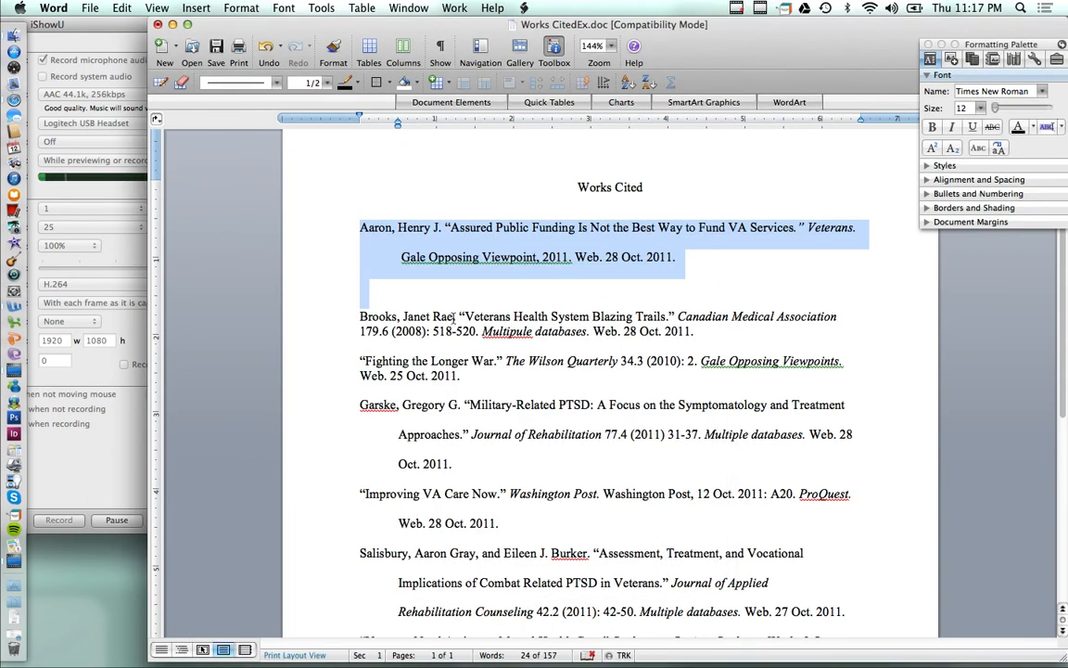
# Step: Delete the blank line between the first entry and the "Veterans Health System Blazing Trails." entry
pyautogui.click(369, 274)
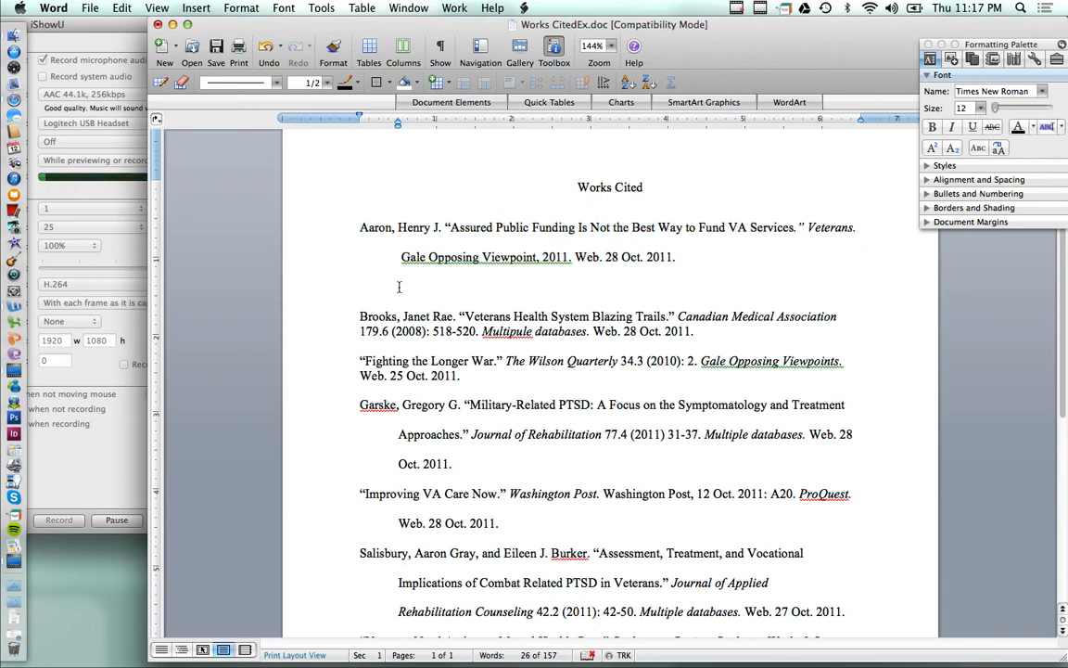
pyautogui.press('Delete')
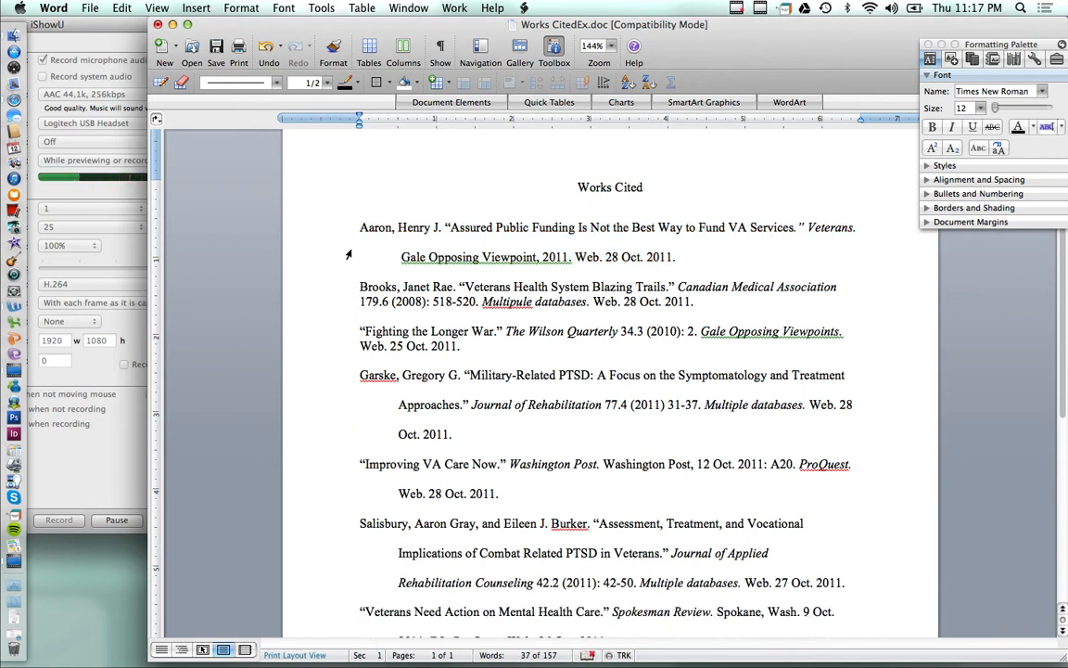
# Step: Set the line spacing of the first four entries, through the "Military-Related PTSD" entry, to double
pyautogui.moveTo(320, 227); pyautogui.dragTo(424, 401)
pyautogui.rightClick(417, 293)
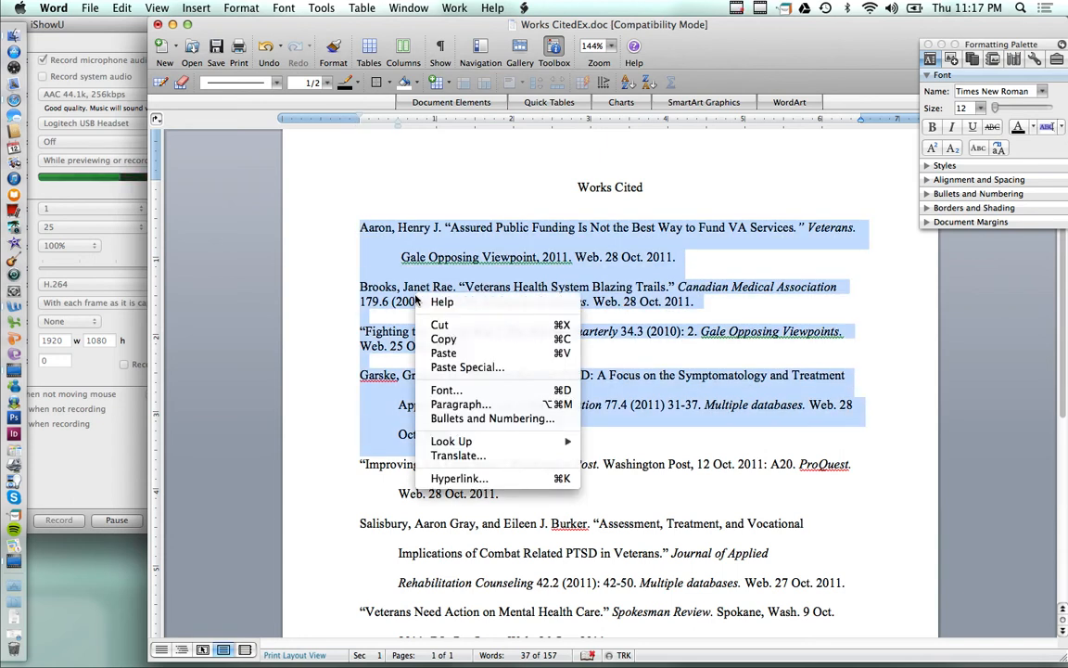
pyautogui.click(446, 405)
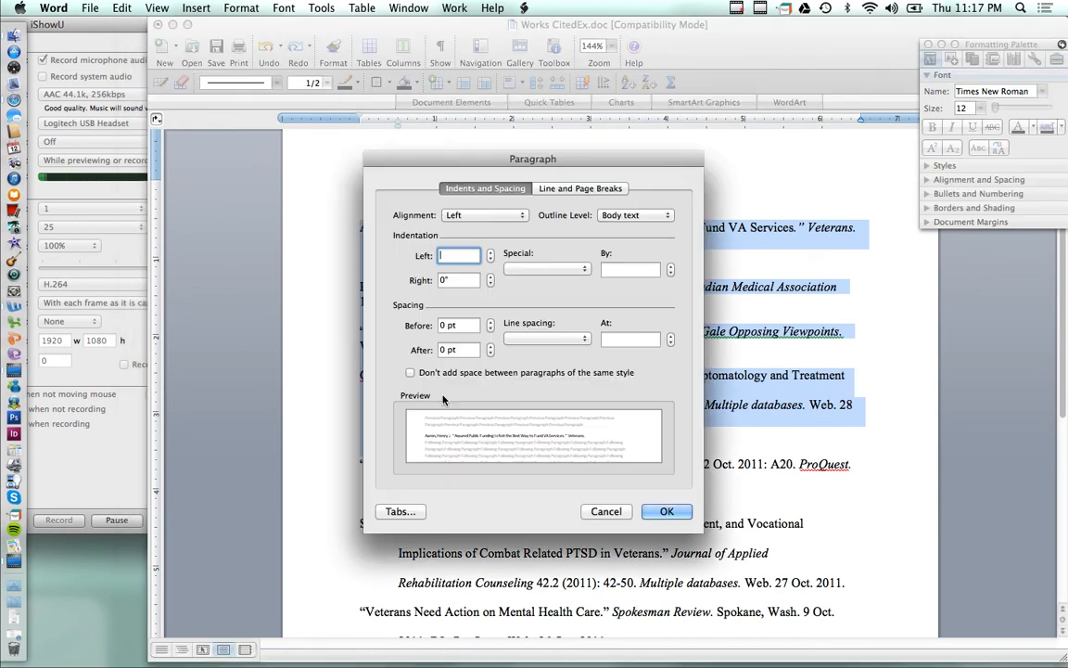
pyautogui.click(584, 341)
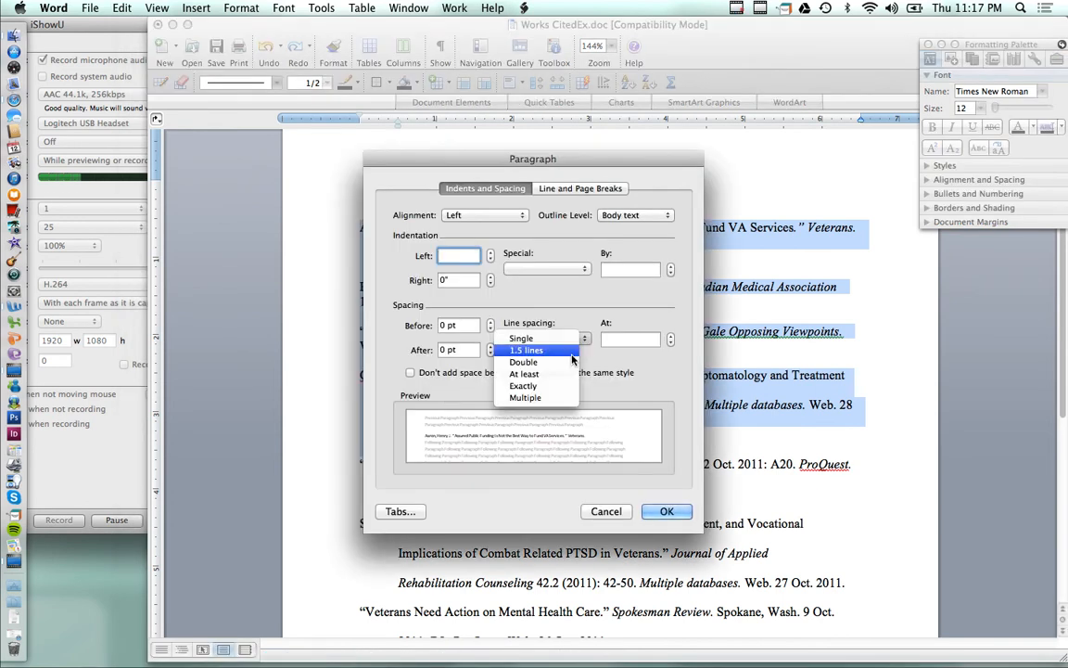
pyautogui.click(505, 328)
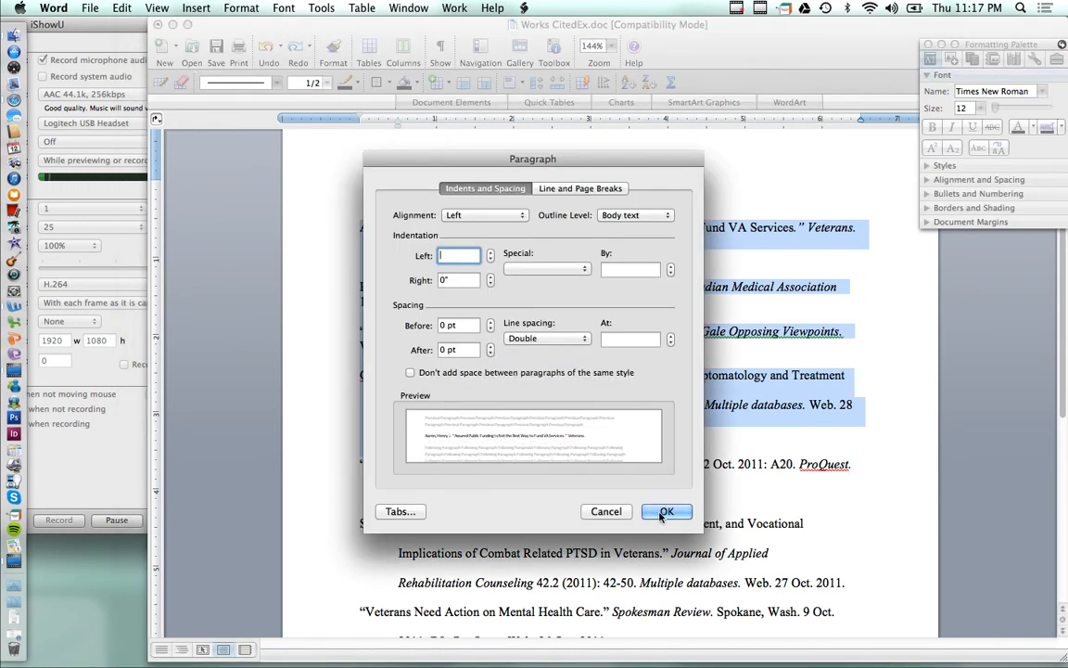
pyautogui.click(667, 511)
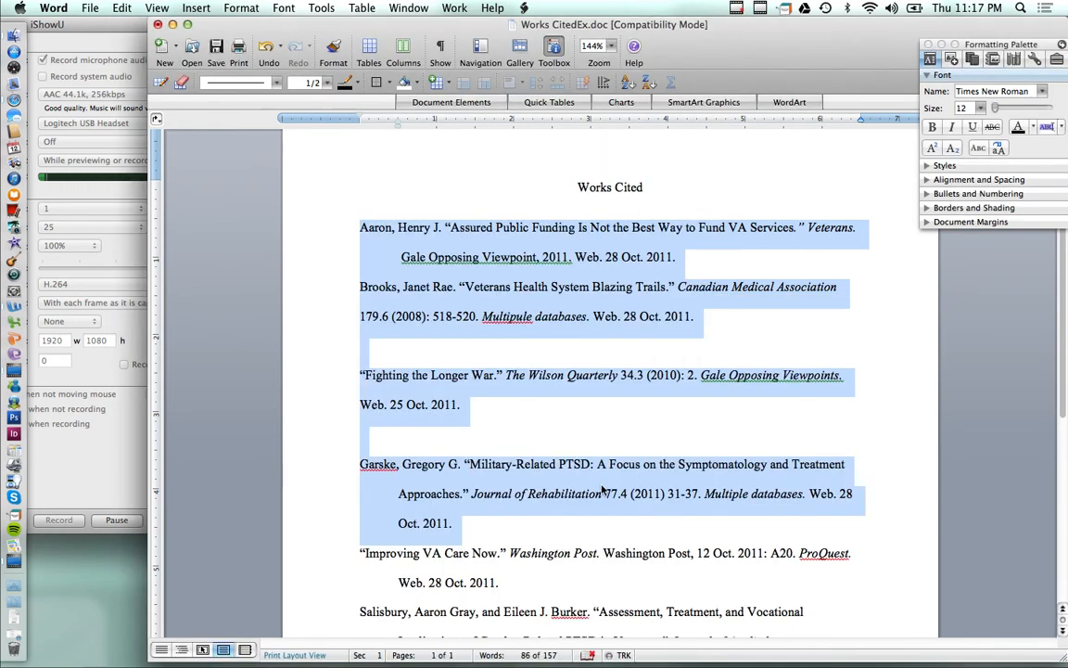
# Step: Delete the blank lines directly above and below the "Fighting the Longer War." entry
pyautogui.click(360, 341)
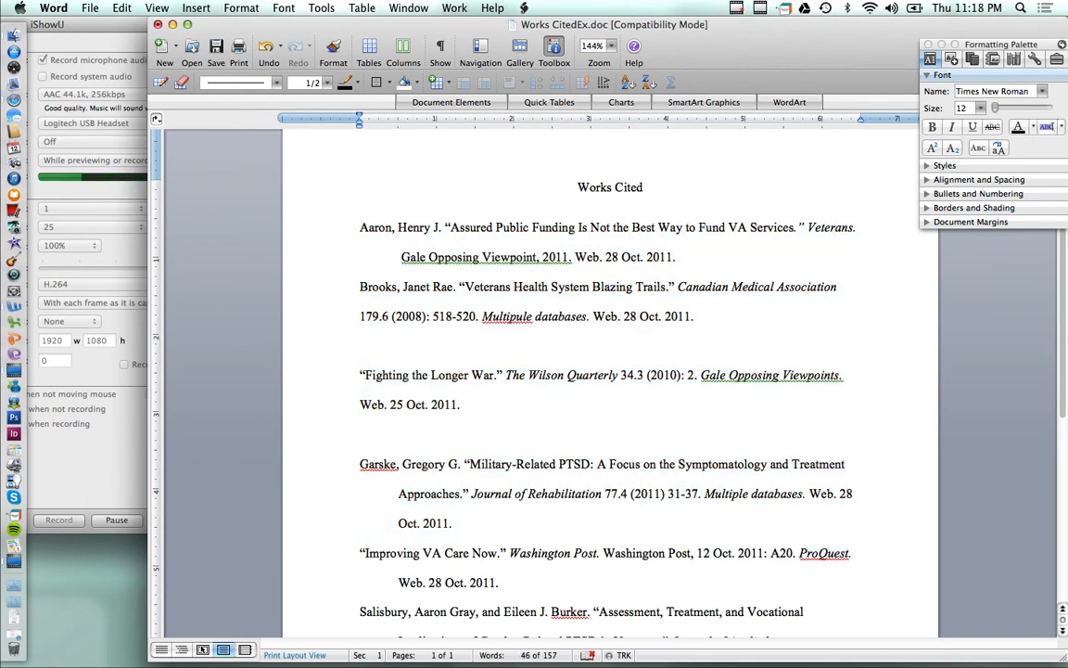
pyautogui.press('Delete')
pyautogui.click(386, 404)
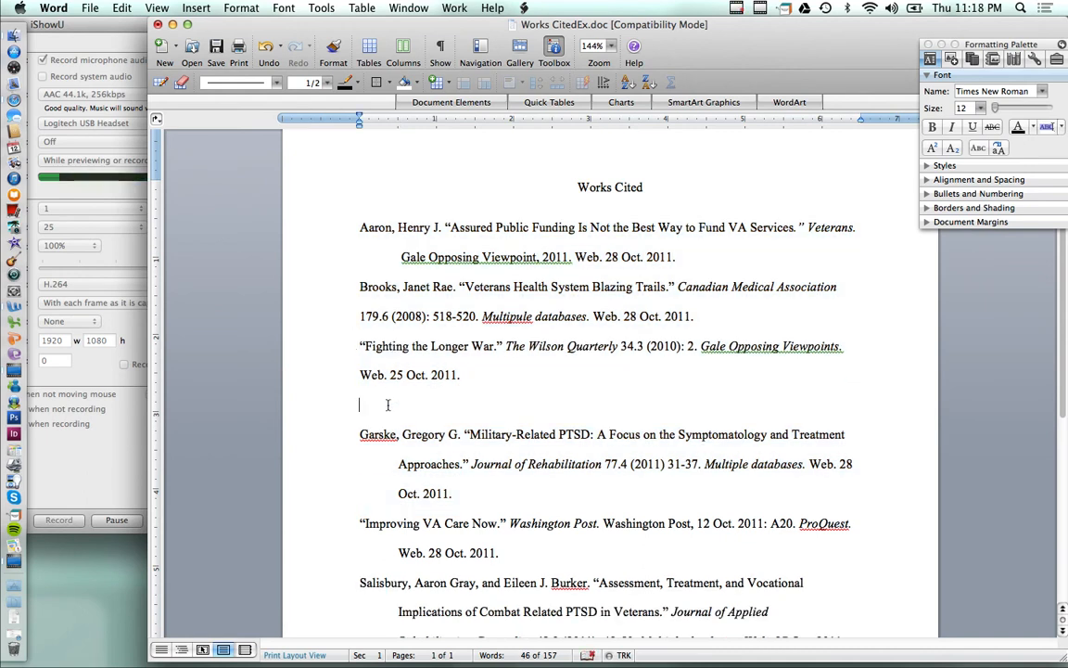
pyautogui.press('Delete')
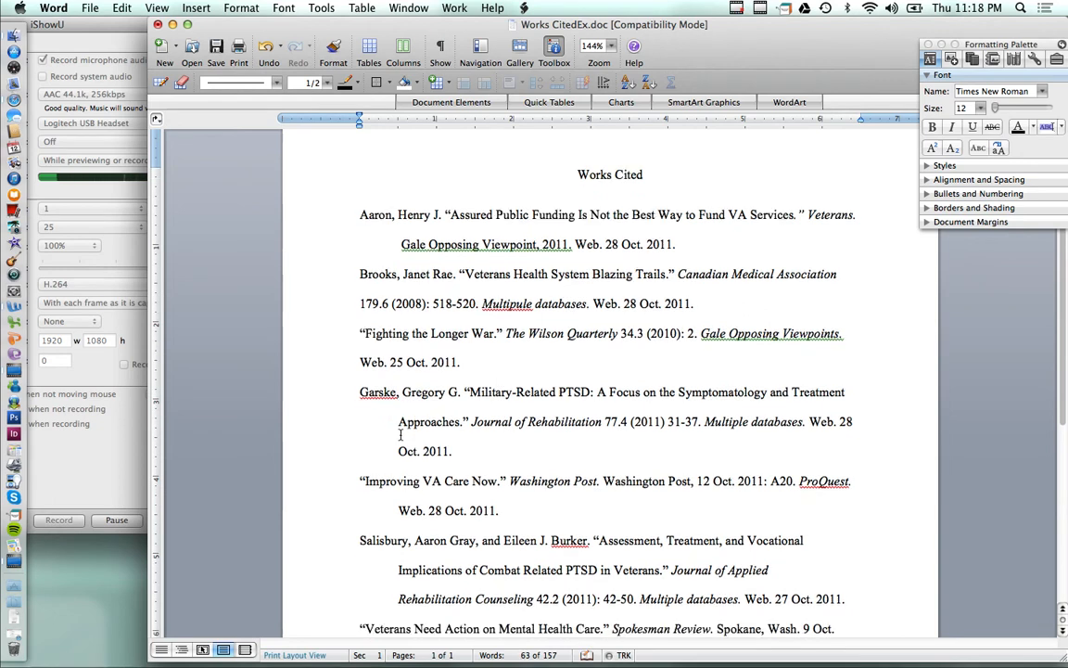
# Step: Indent the second line of the "Veterans Health System Blazing Trails." entry by about 0.5 inch
pyautogui.scroll(-3, 399, 429)
pyautogui.scroll(3, 400, 433)
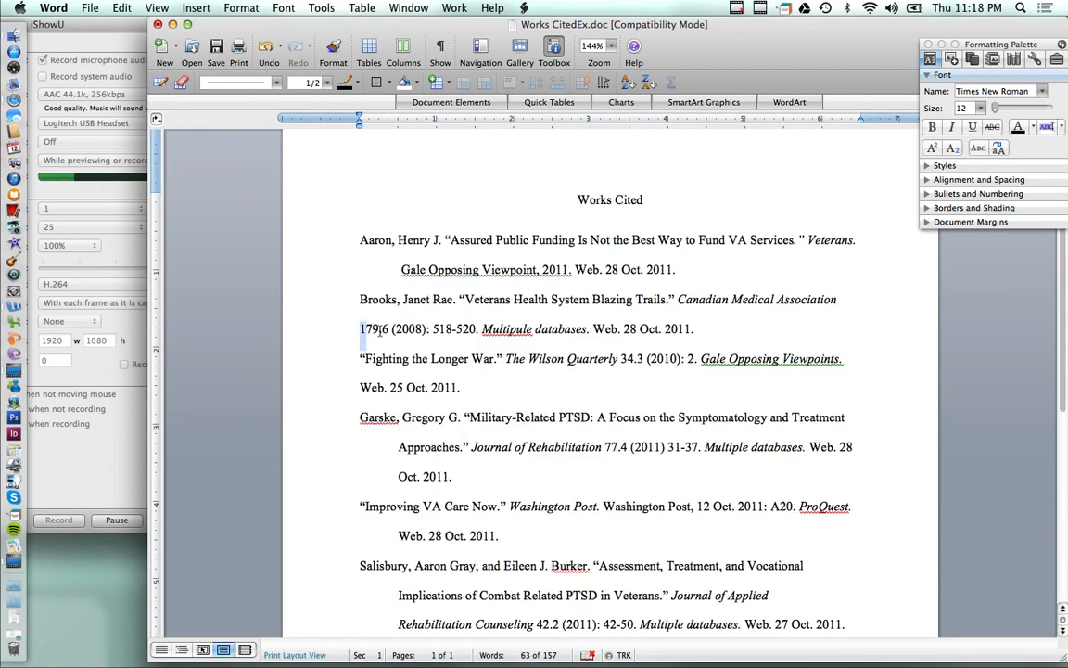
pyautogui.moveTo(360, 329); pyautogui.dragTo(451, 338)
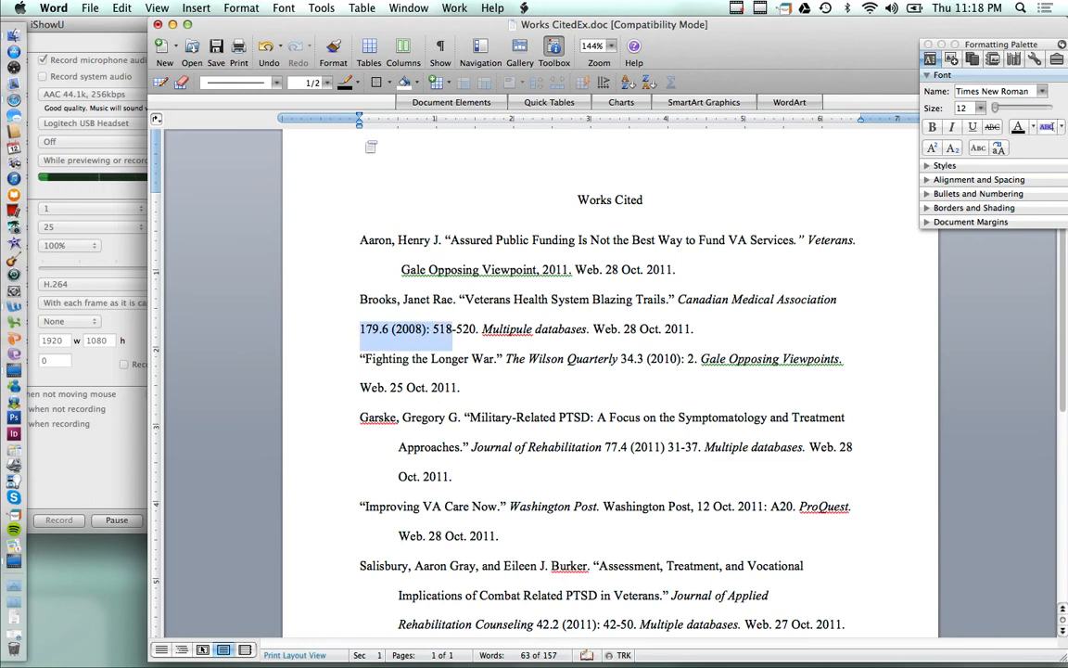
pyautogui.moveTo(359, 118); pyautogui.dragTo(397, 119)
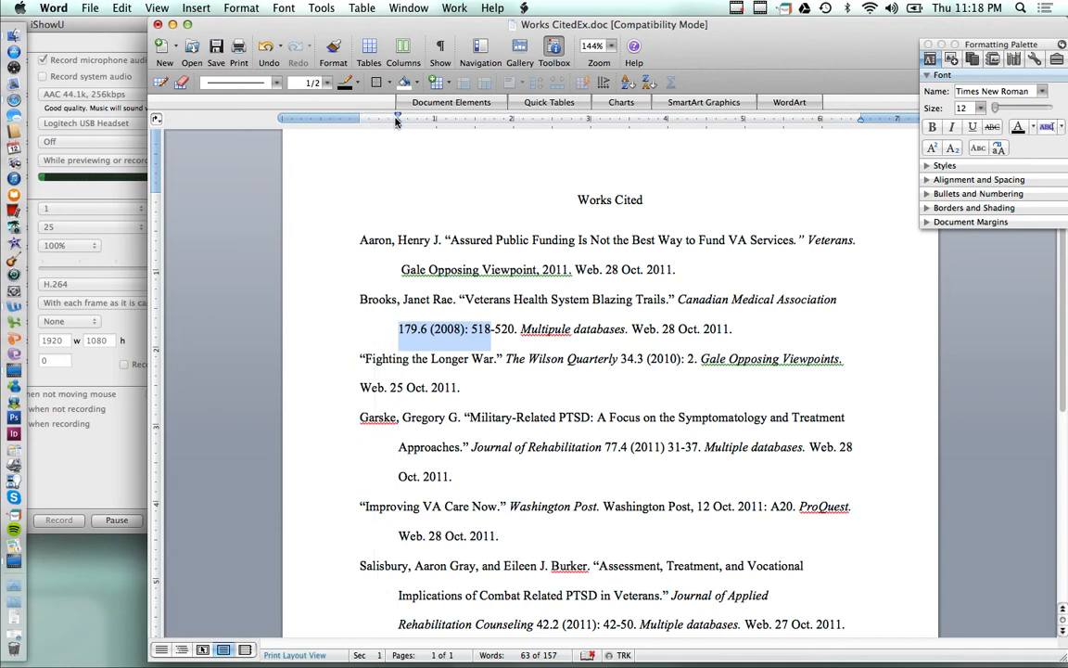
# Step: Indent the second line of the "Fighting the Longer War." entry, aligning it with the continuation lines of the other entries
pyautogui.moveTo(360, 388); pyautogui.dragTo(430, 360)
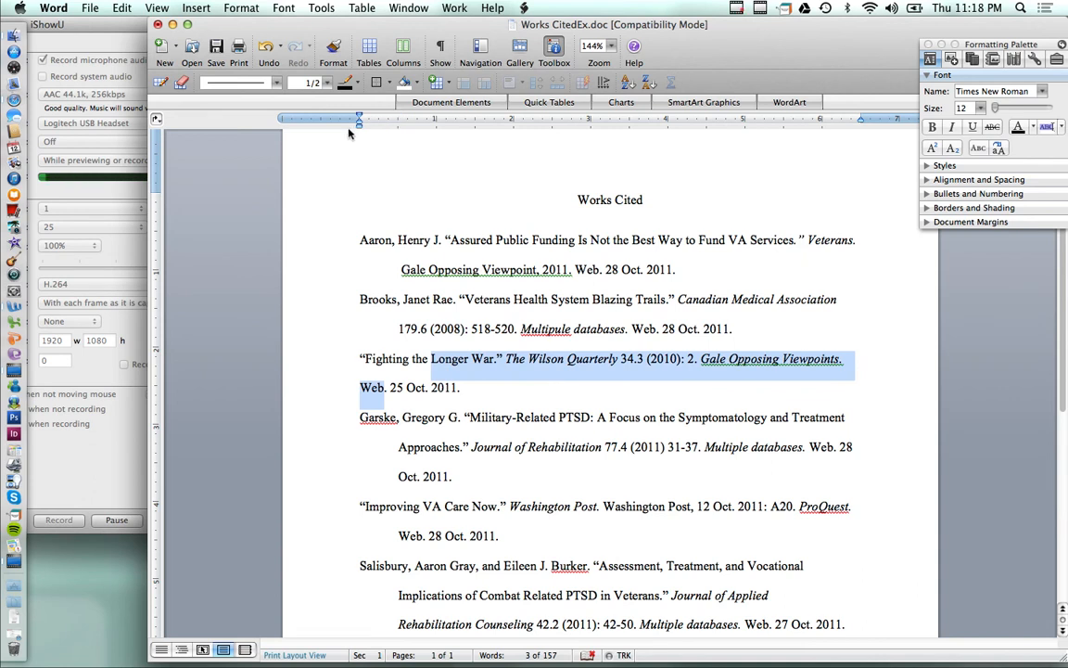
pyautogui.moveTo(359, 130); pyautogui.dragTo(402, 135)
pyautogui.click(359, 388)
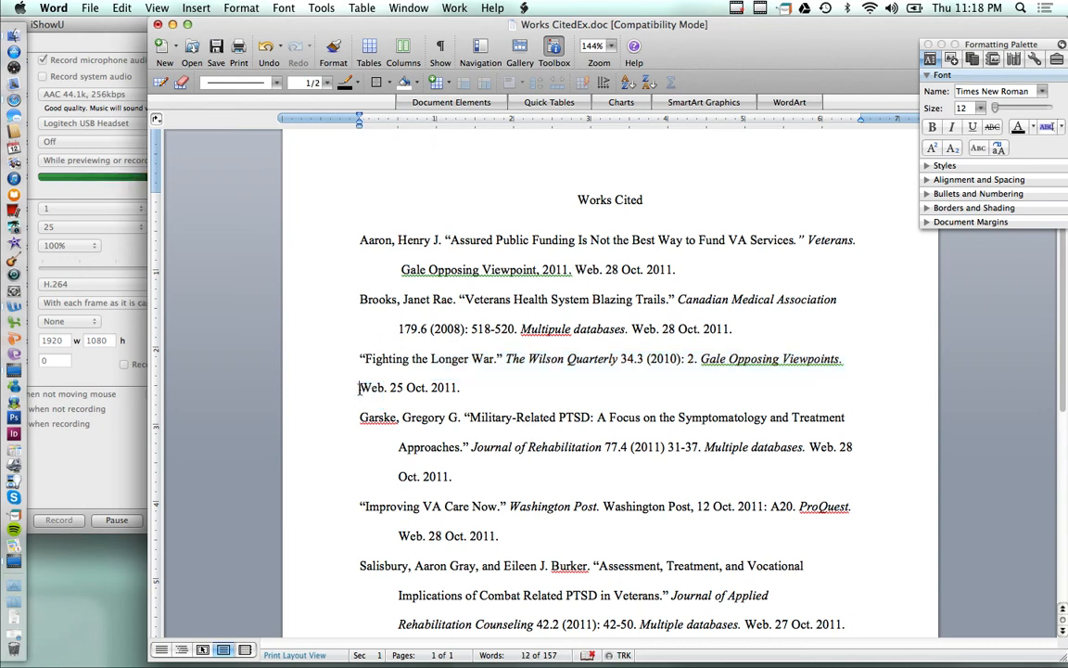
pyautogui.press('Tab')
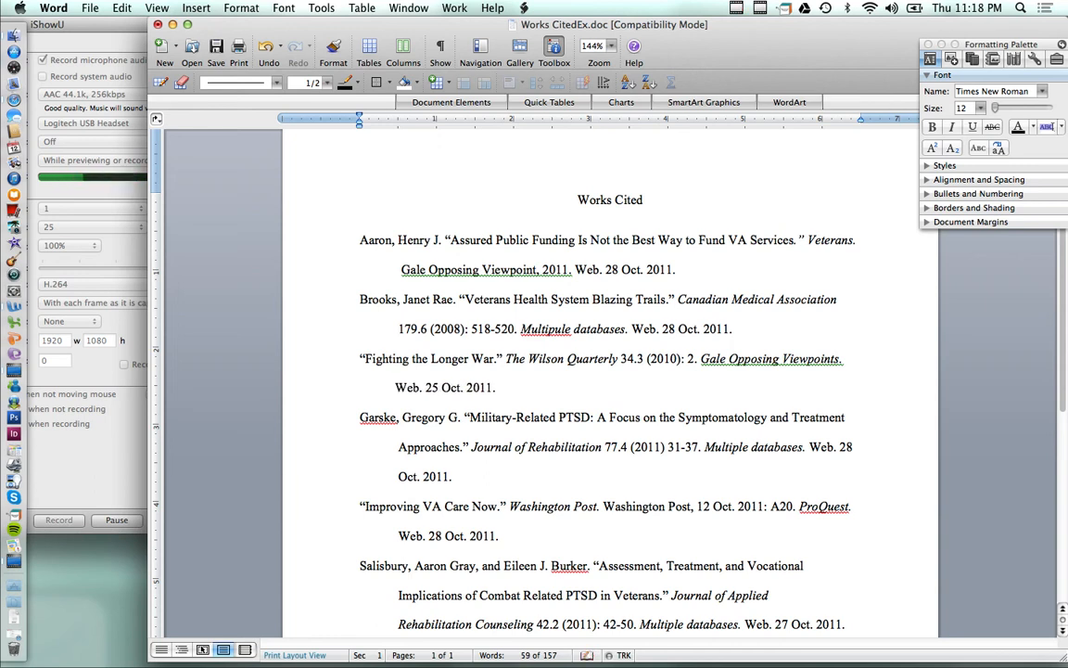
pyautogui.scroll(-2, 610, 383)
pyautogui.scroll(-1, 610, 383)
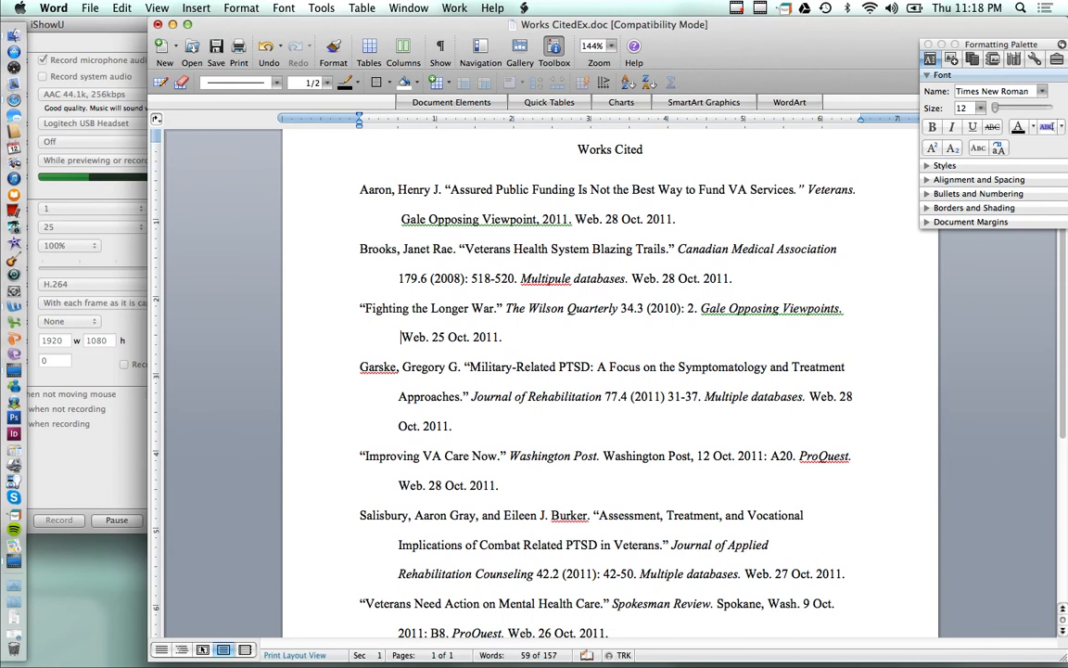
pyautogui.scroll(2, 610, 383)
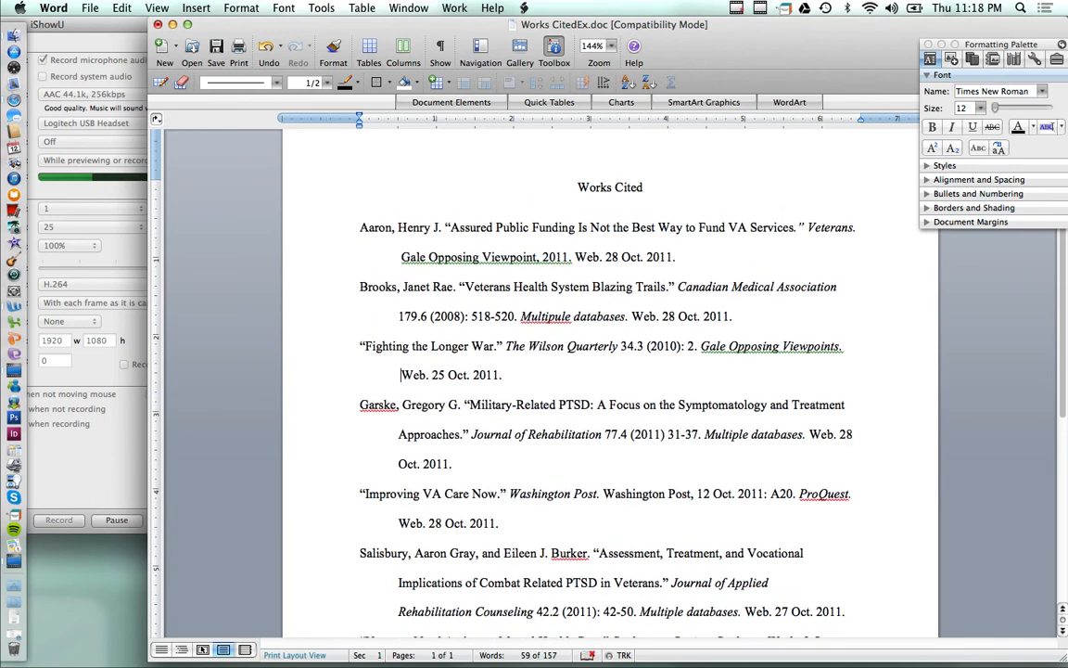
pyautogui.press('BackSpace')
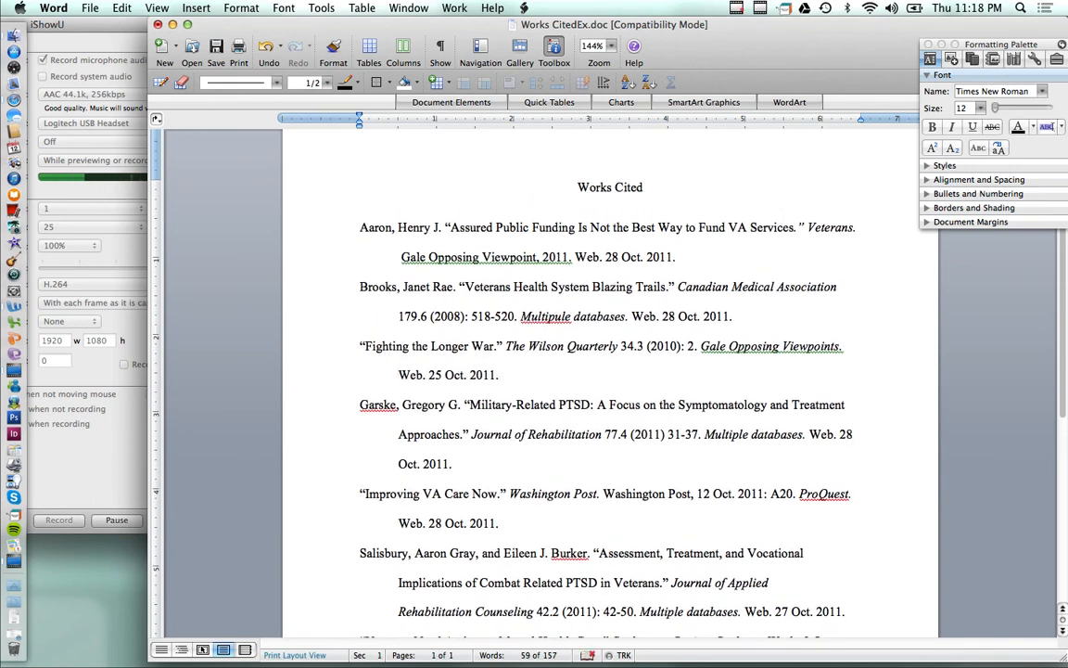
# Step: Correct the misspelled "Multipule" to "Multiple" in the "Veterans Health System Blazing Trails." entry
pyautogui.scroll(-4, 610, 383)
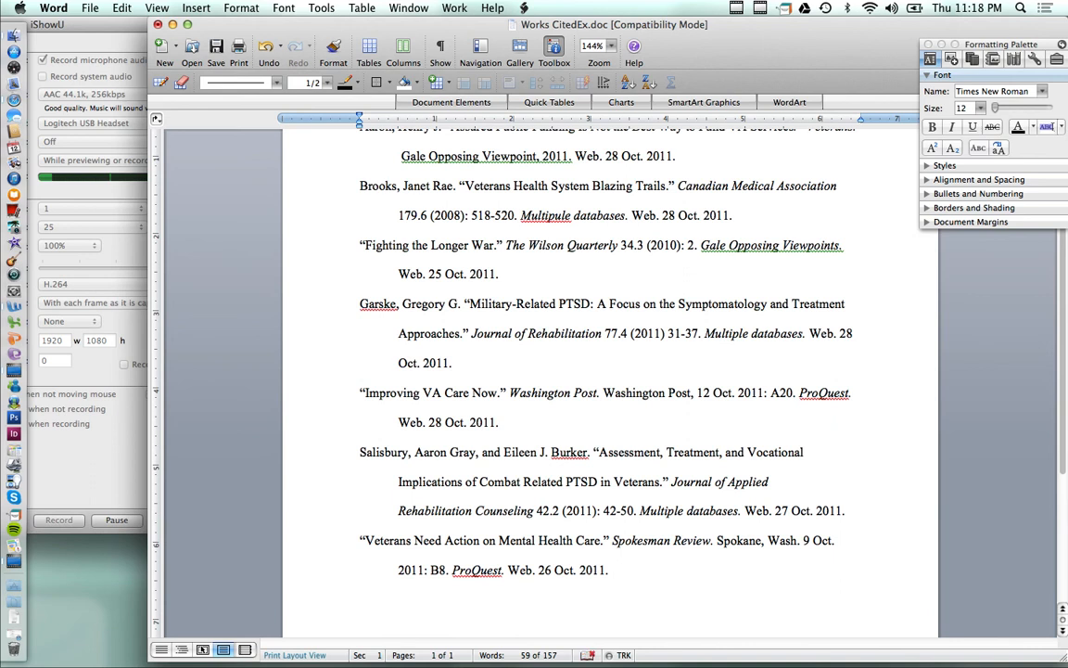
pyautogui.scroll(4, 293, 198)
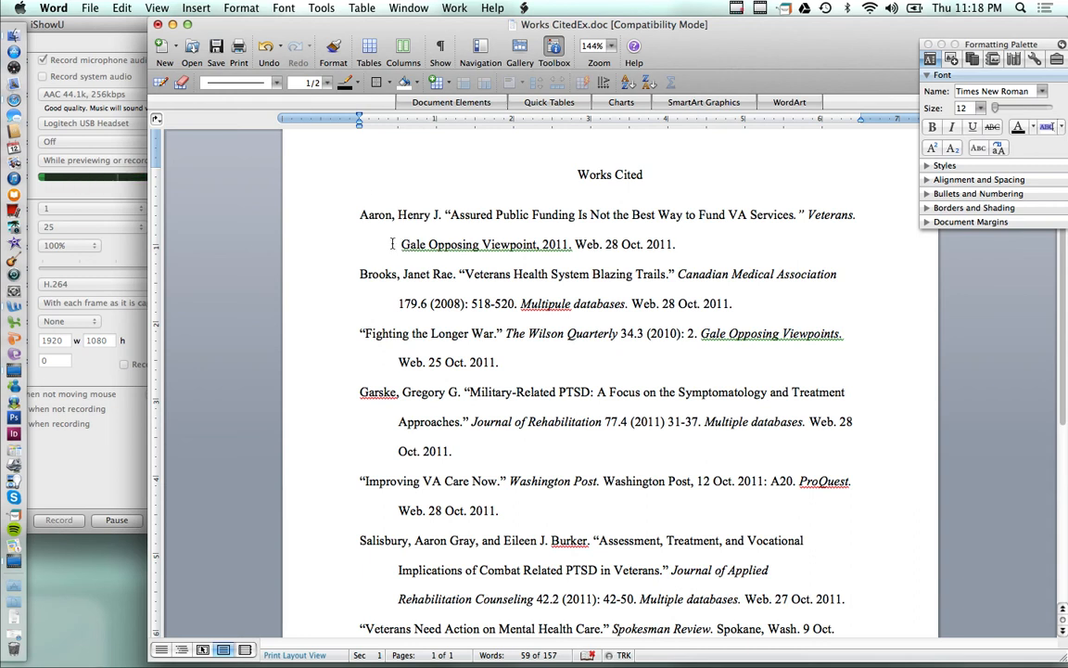
pyautogui.scroll(-1, 392, 243)
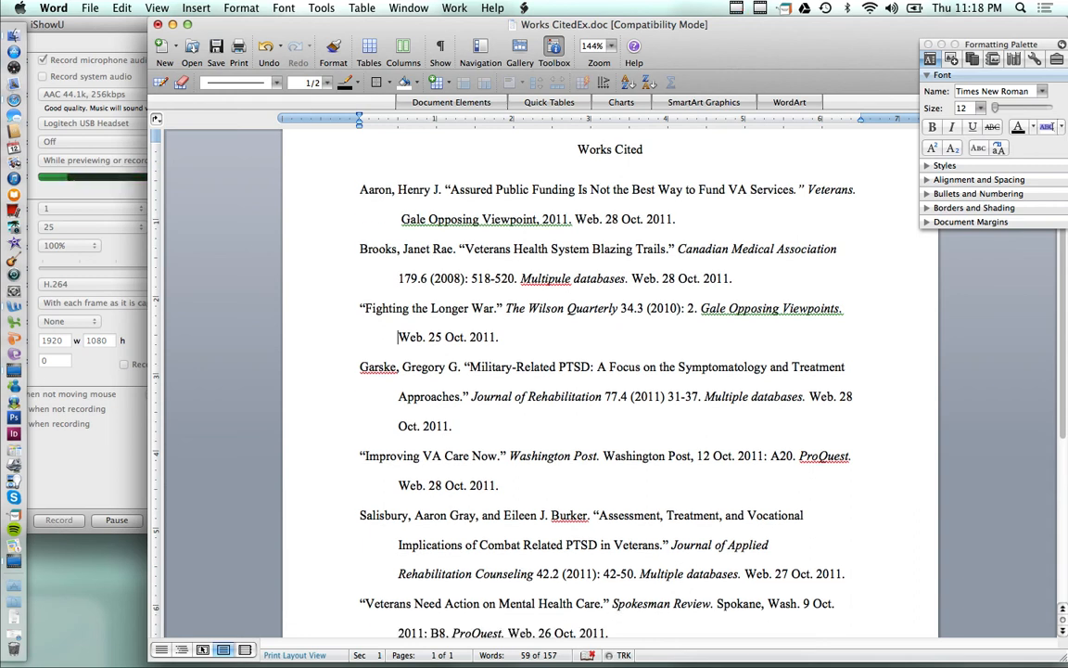
pyautogui.click(570, 278)
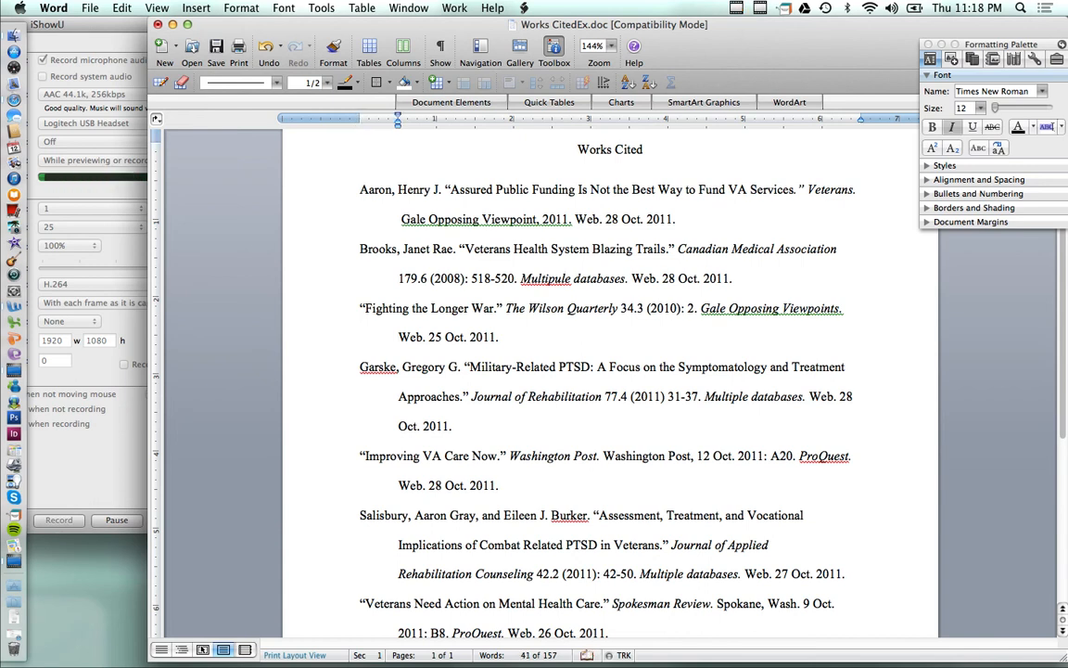
pyautogui.press('BackSpace')
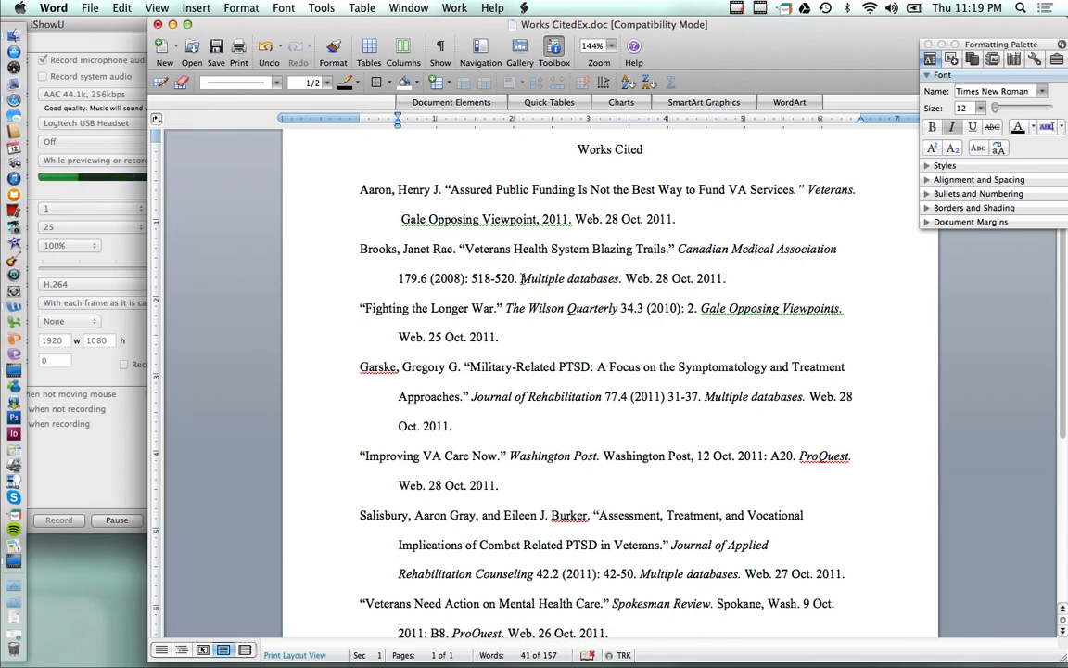
pyautogui.click(517, 278)
pyautogui.write('.')
# Step: Run the spelling and grammar check on "Gale Opposing Viewpoints." in the third entry, ignore the fragment, continue through the document, and close the check
pyautogui.scroll(-3, 482, 296)
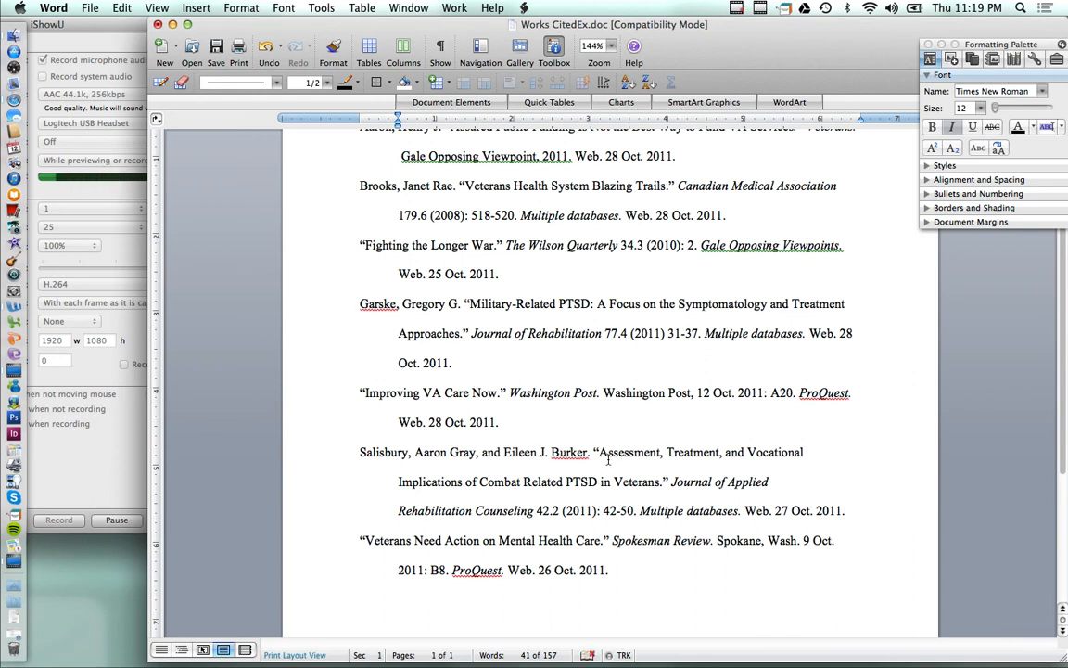
pyautogui.scroll(4, 609, 458)
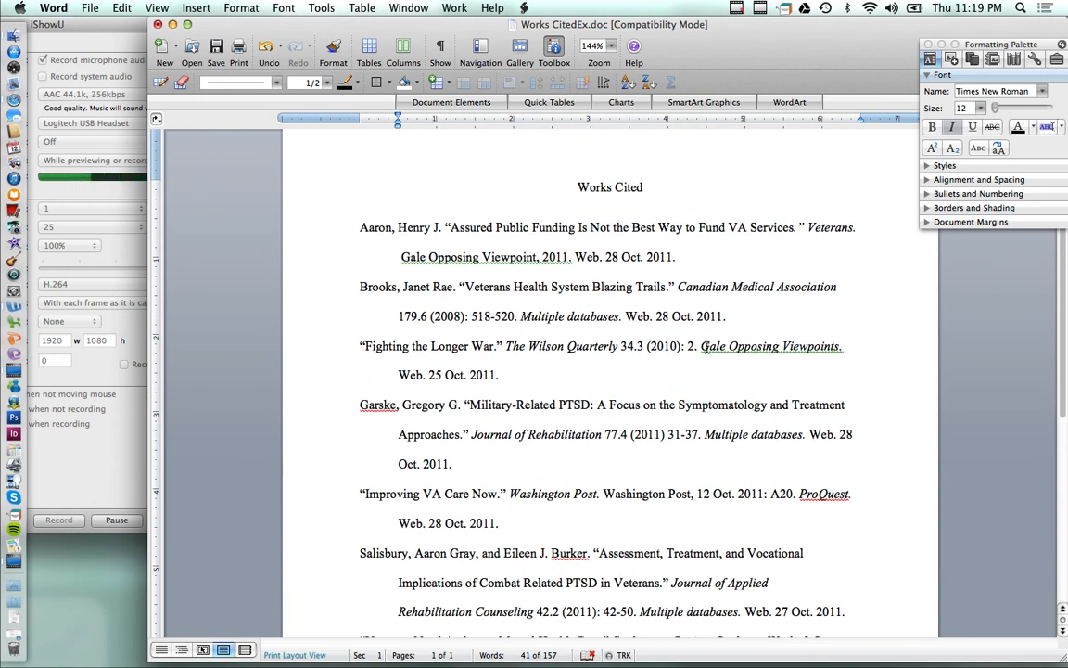
pyautogui.moveTo(702, 346); pyautogui.dragTo(843, 347)
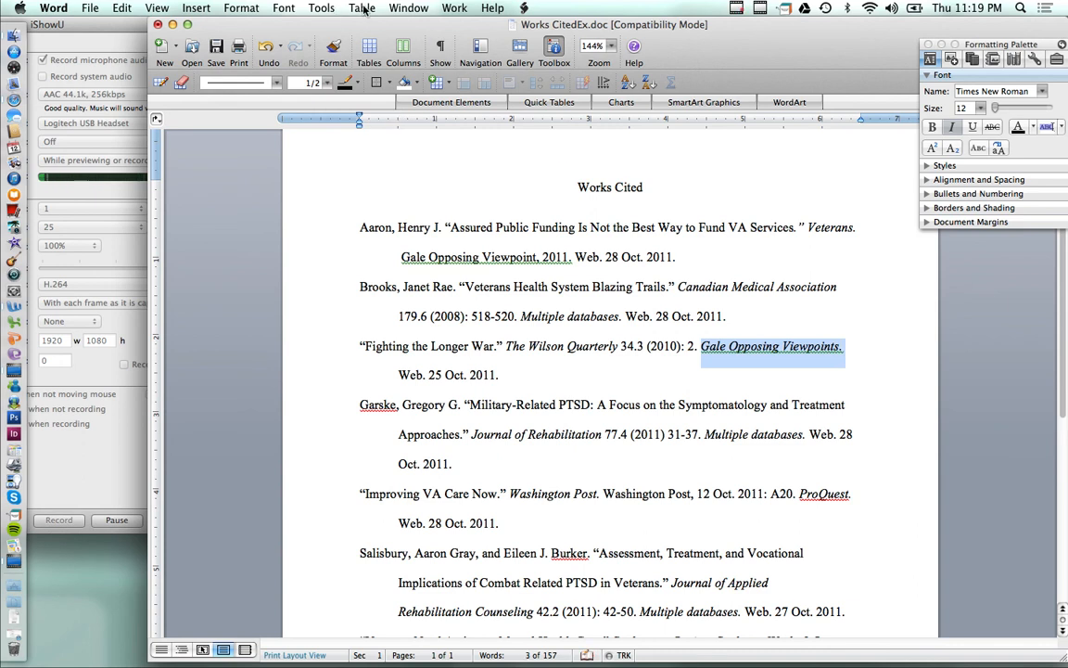
pyautogui.click(321, 9)
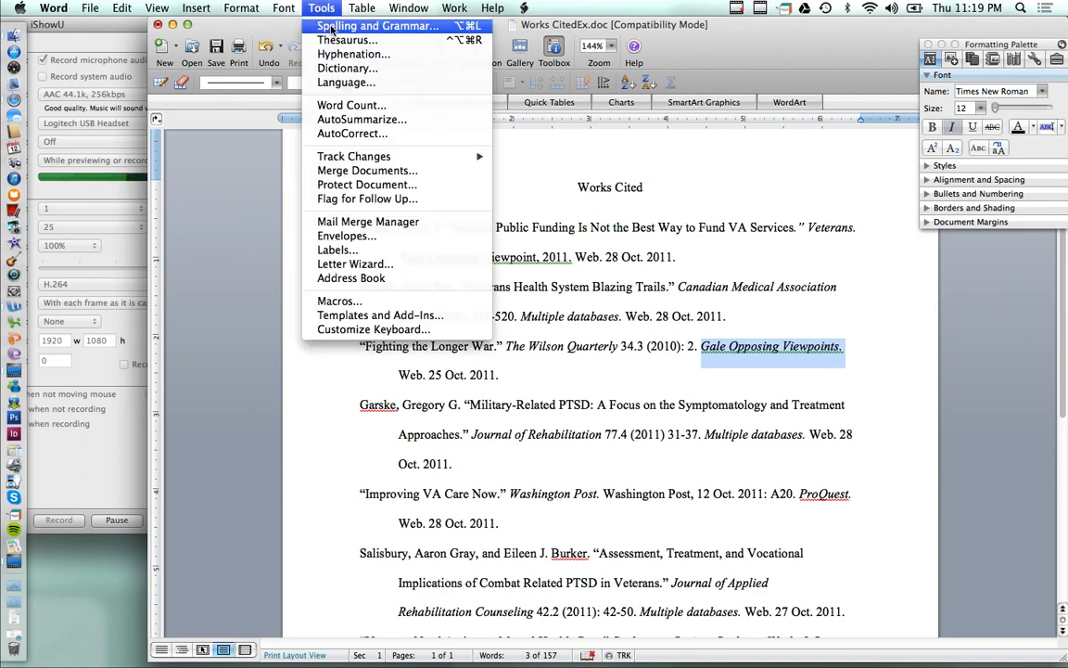
pyautogui.click(331, 31)
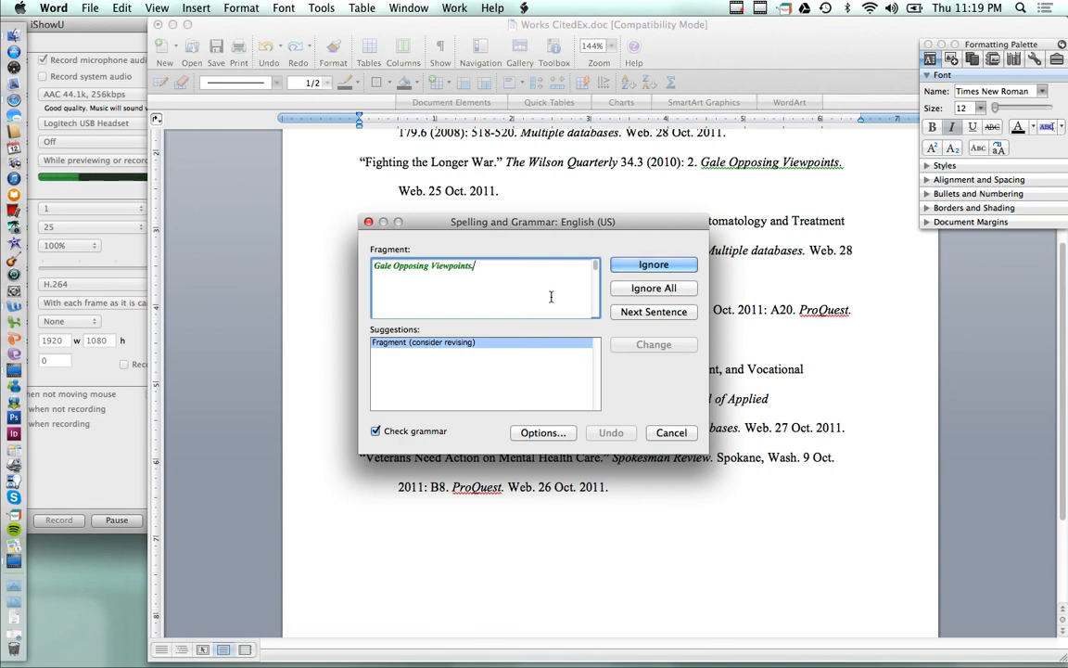
pyautogui.click(654, 265)
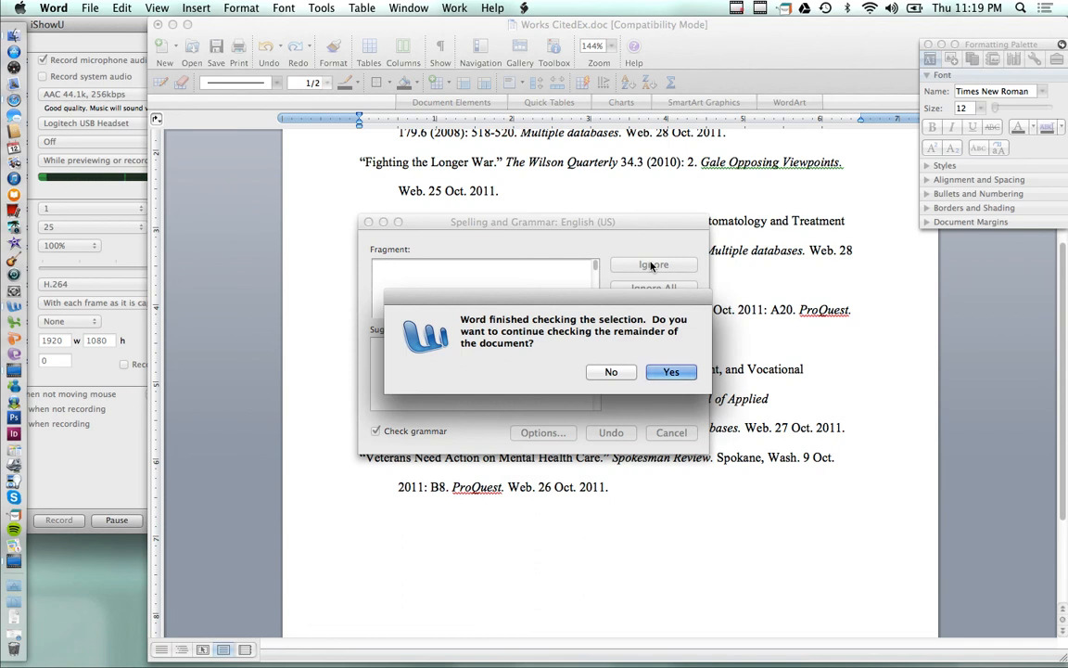
pyautogui.click(664, 374)
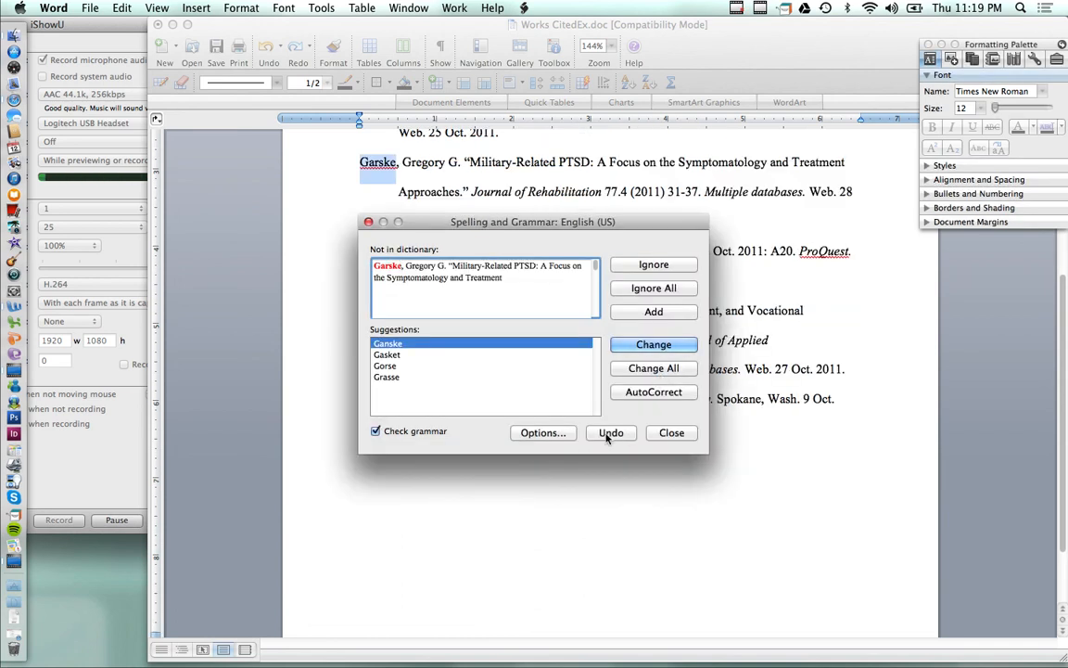
pyautogui.click(670, 433)
pyautogui.scroll(4, 610, 371)
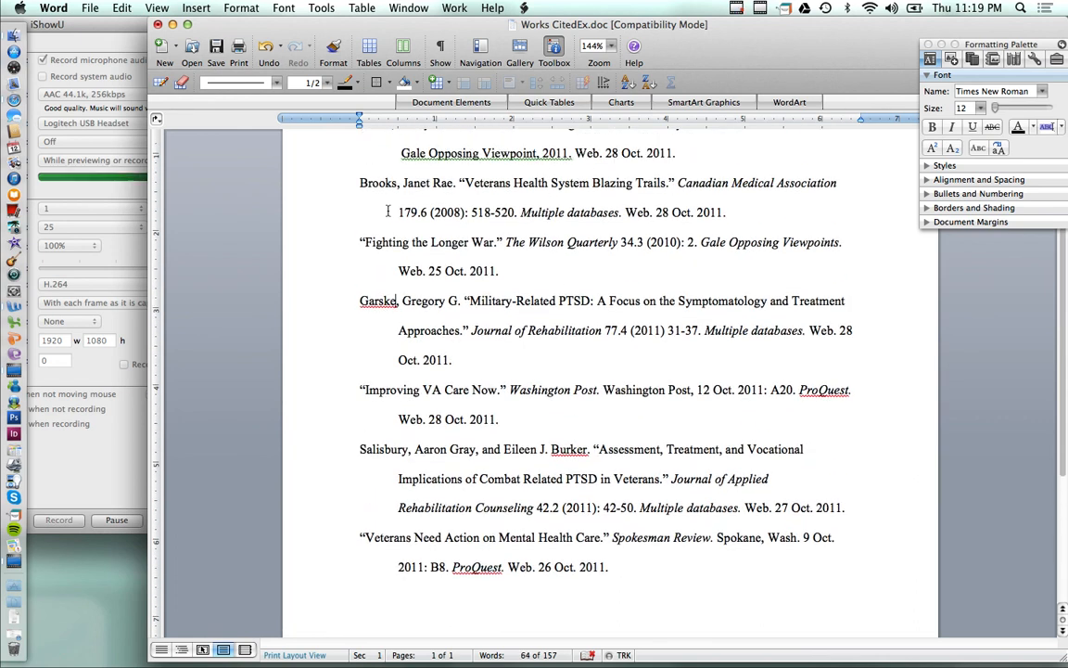
pyautogui.scroll(3, 387, 210)
pyautogui.scroll(-4, 388, 210)
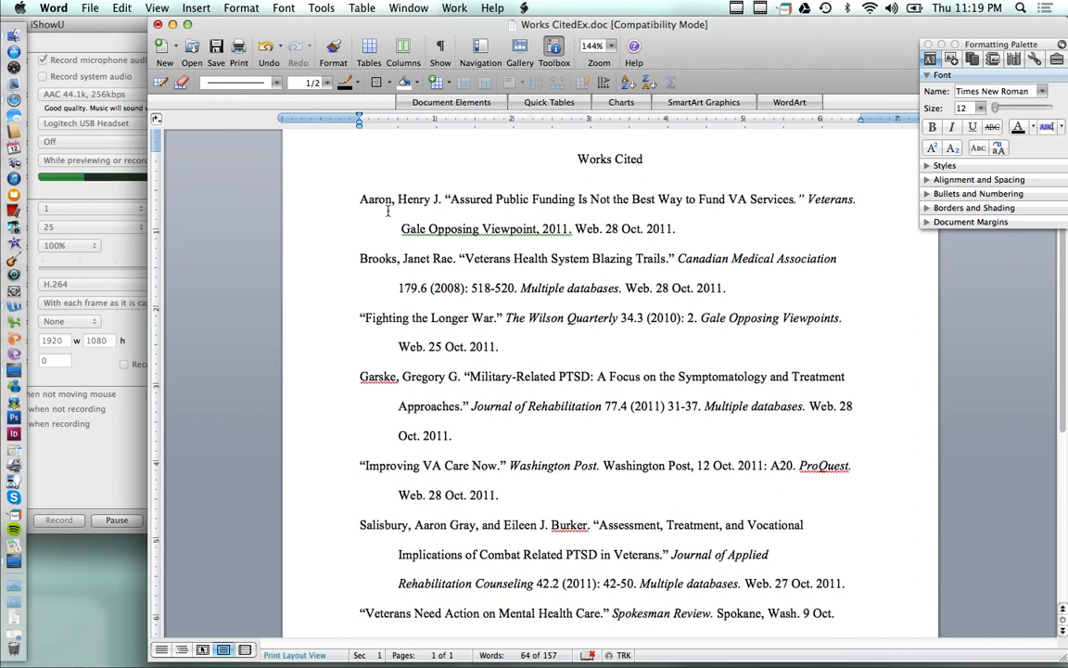
pyautogui.scroll(4, 388, 211)
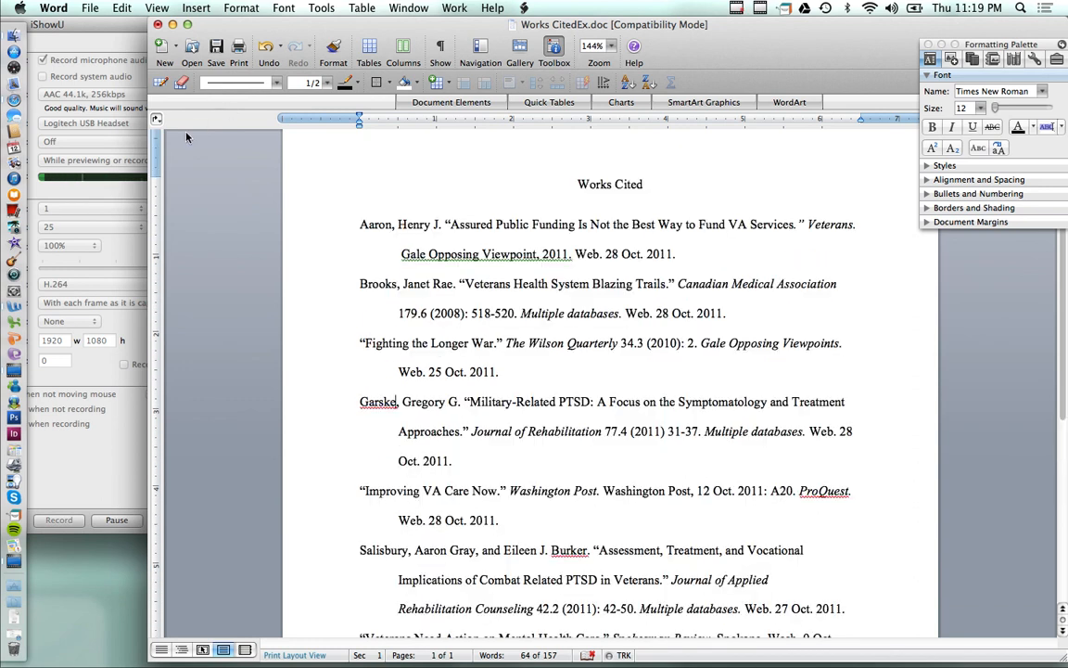